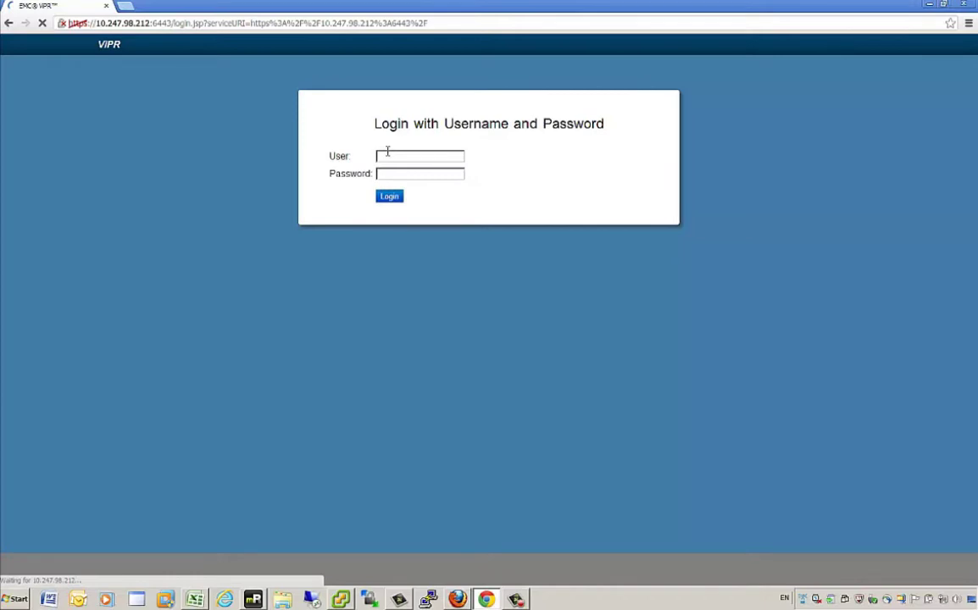
- Sign in to ViPR as root with the administrator password
key("Tab")
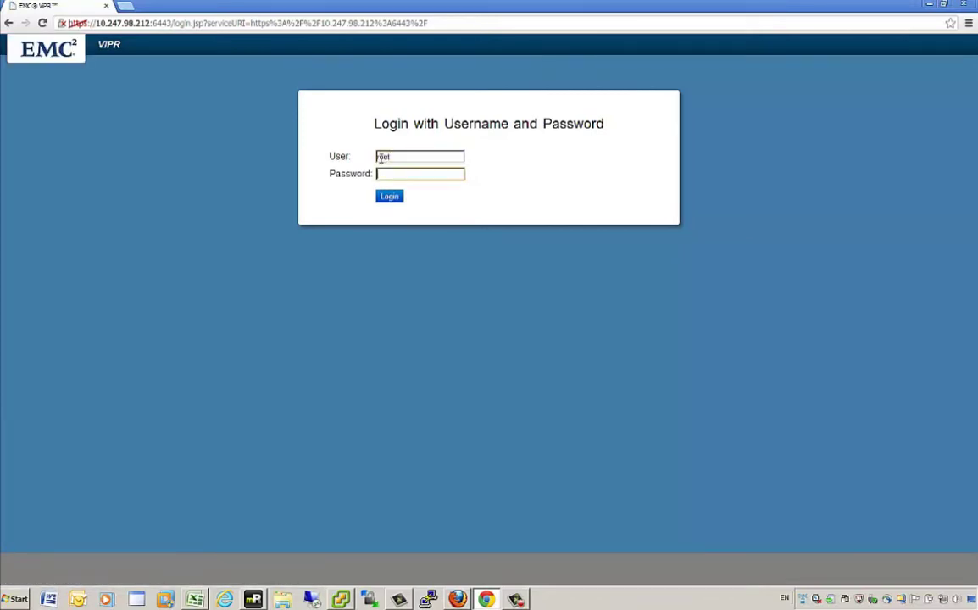
left_click(384, 200)
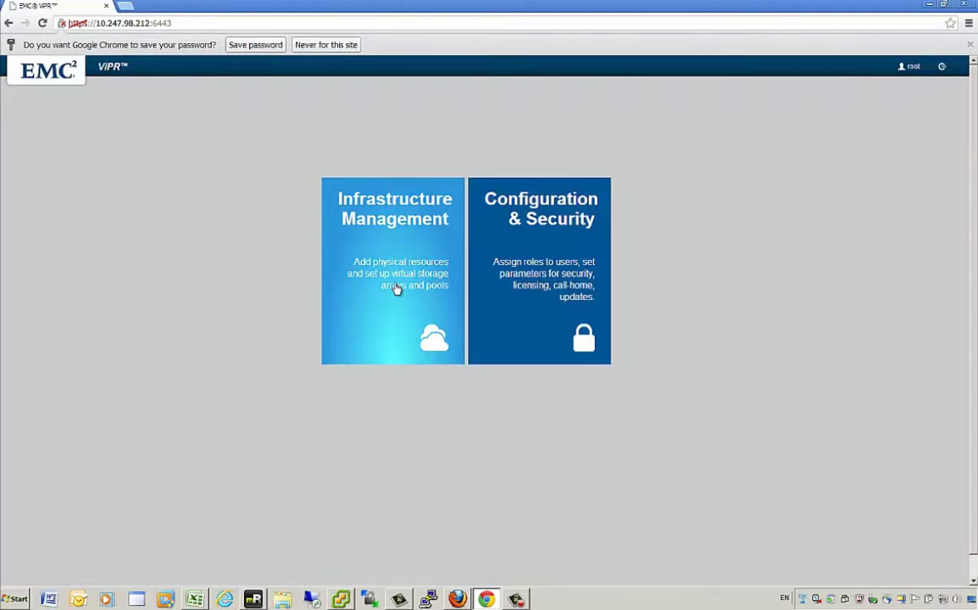
- Go to Infrastructure Management and launch Discover & Register from Quick Start
left_click(396, 289)
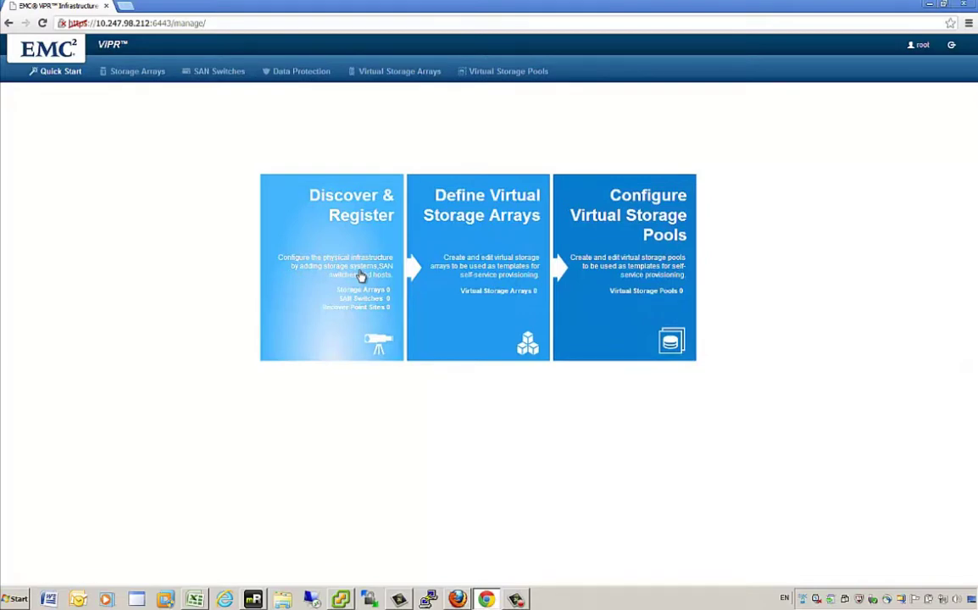
left_click(361, 276)
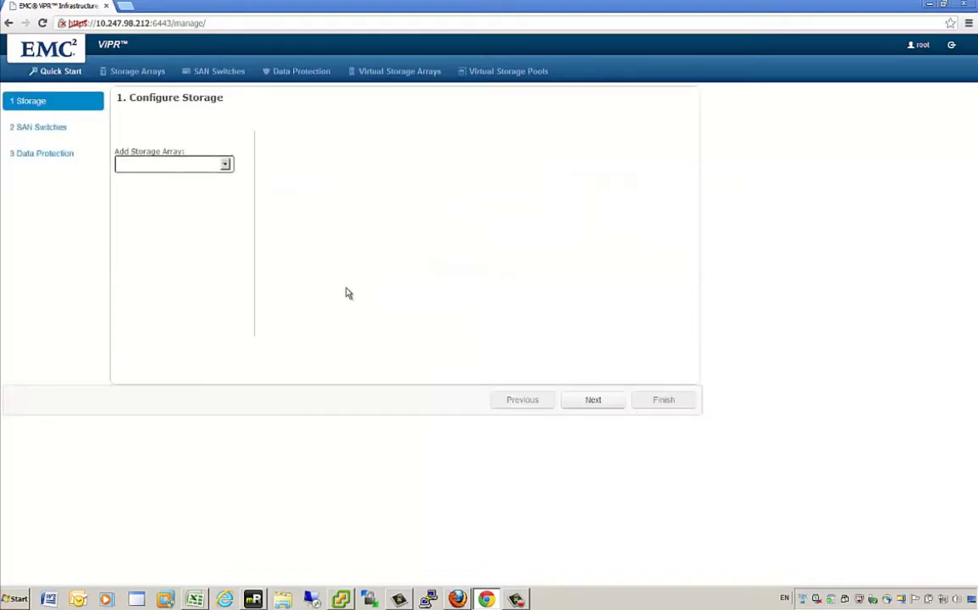
- Register EMC VMAX and VNX Block provider lglb09239 at 10.247.99.239 with user admin and its password
left_click(225, 167)
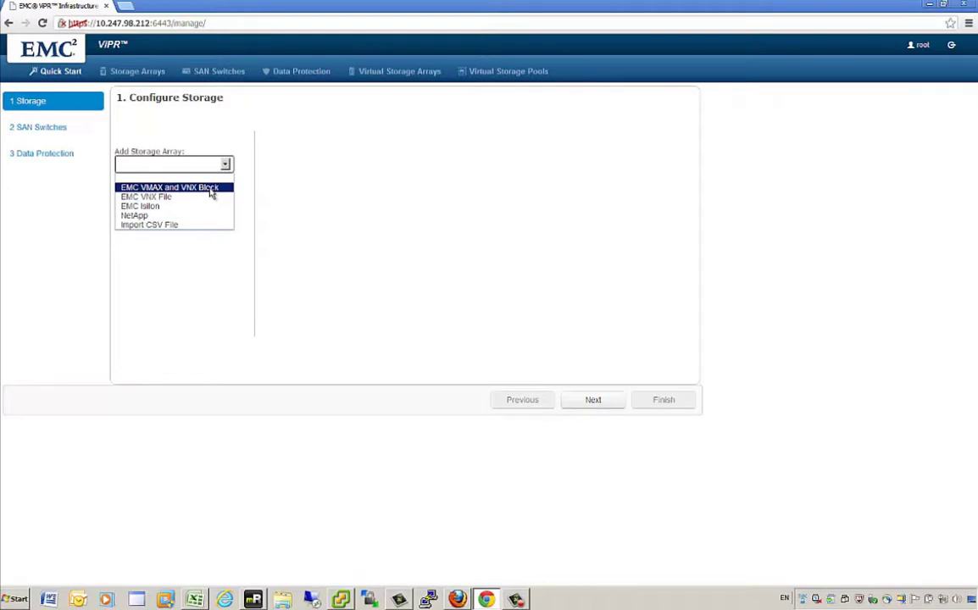
left_click(211, 193)
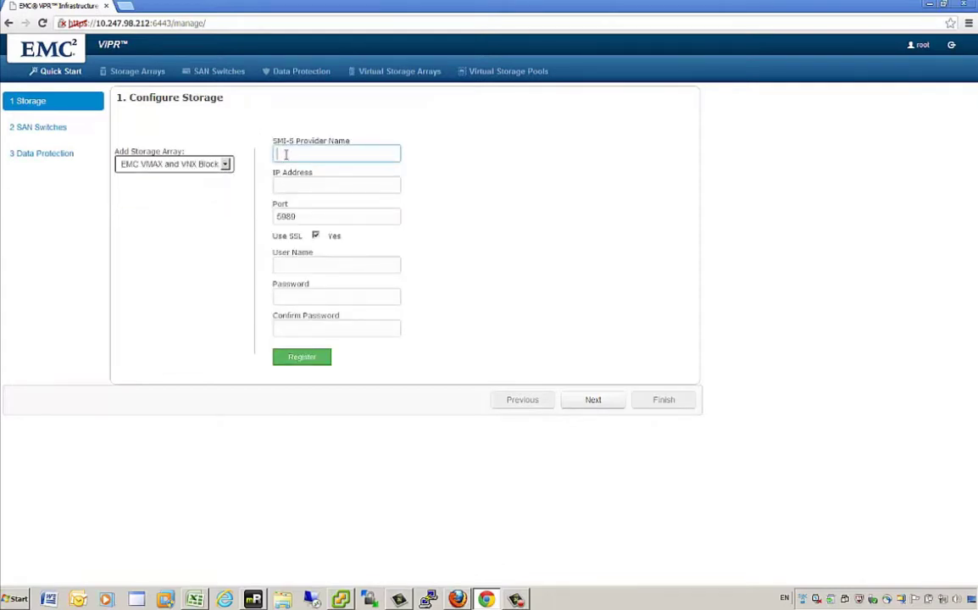
type("lglb092")
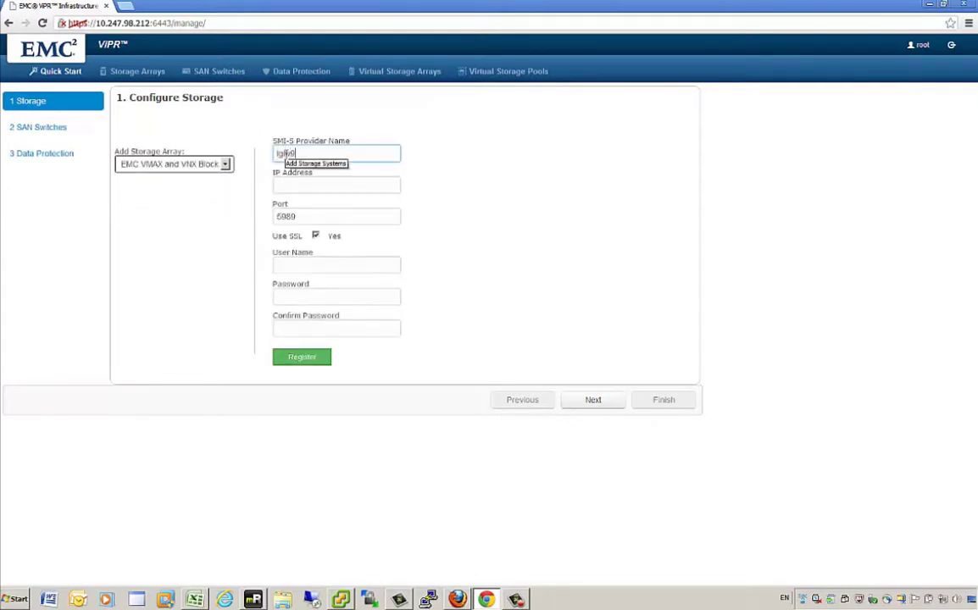
type("39")
left_click(285, 183)
type("10.247.99.239")
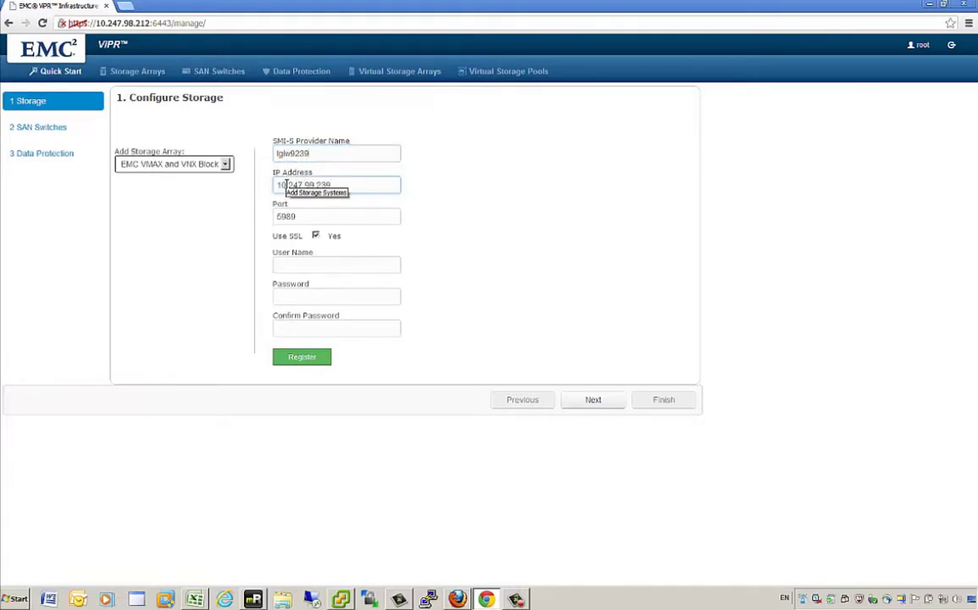
left_click(295, 266)
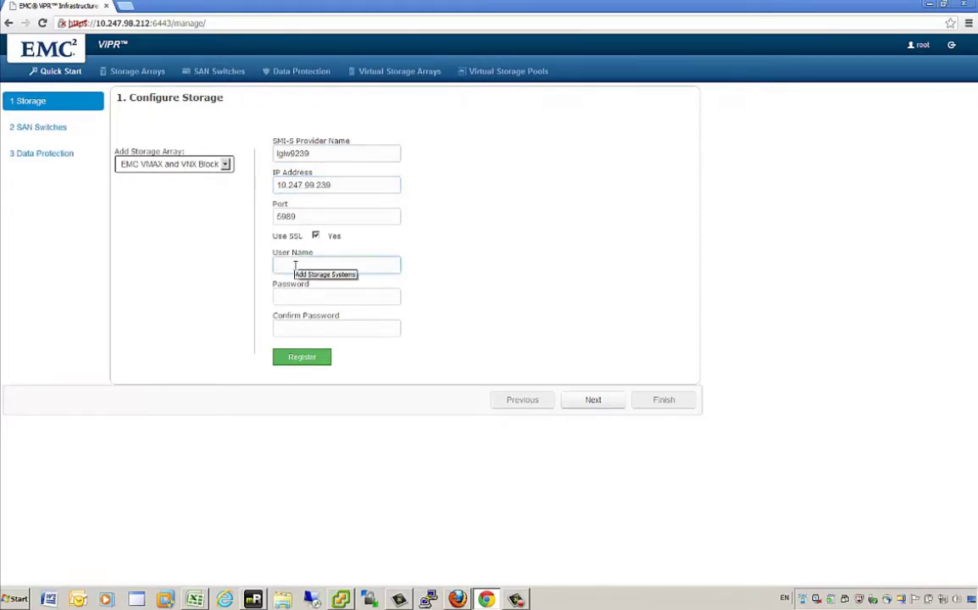
type("ad")
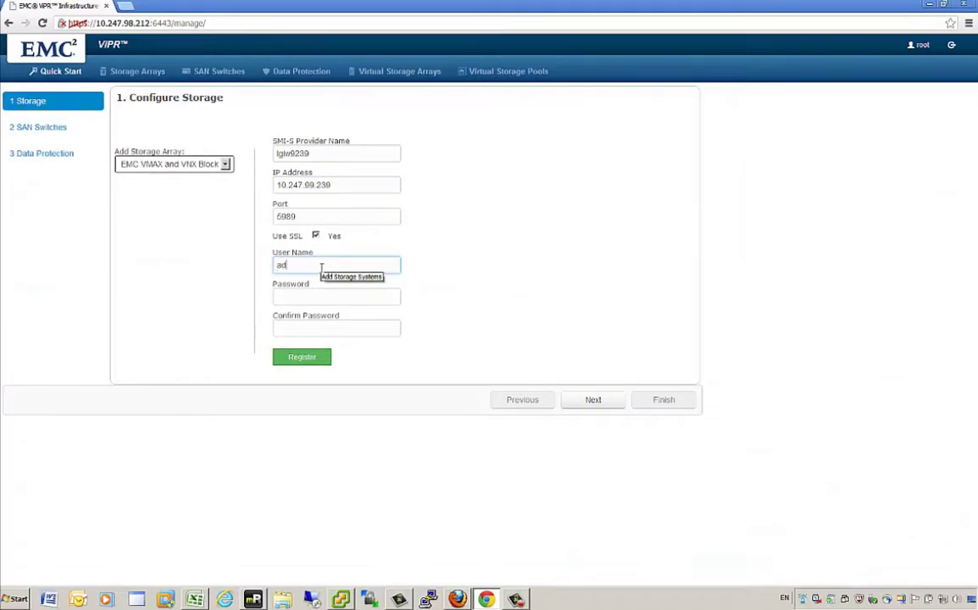
type("min")
key("Tab")
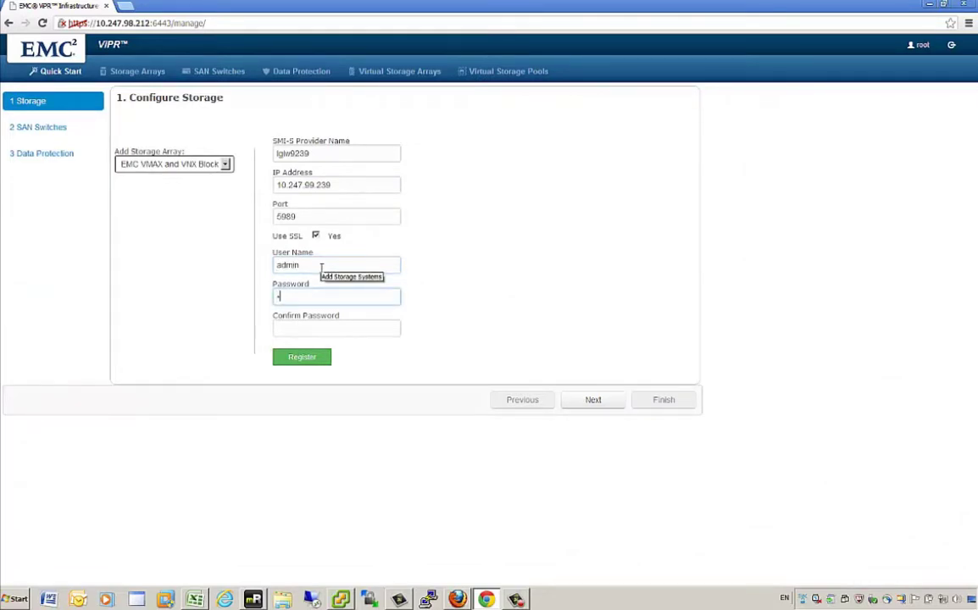
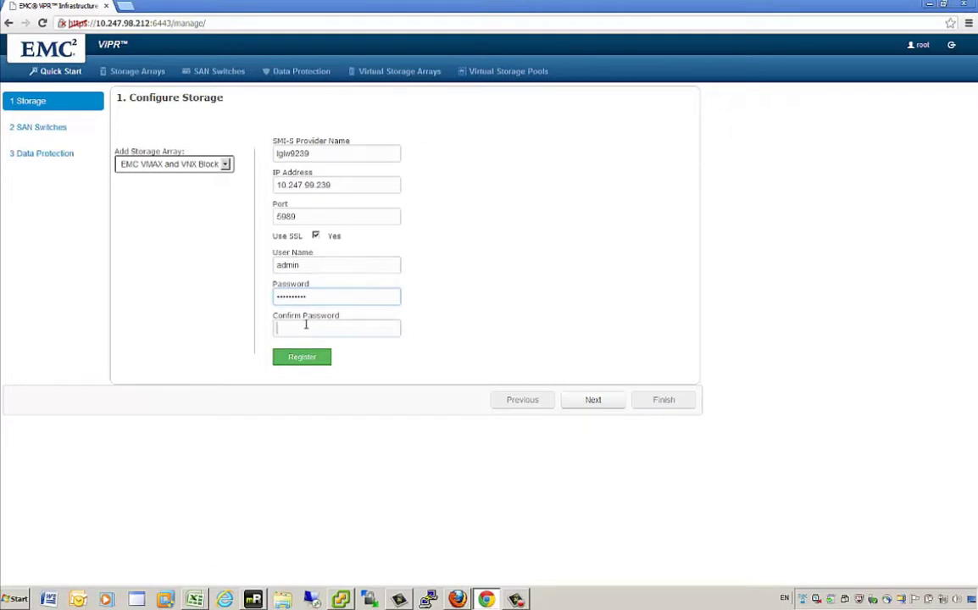
left_click(306, 327)
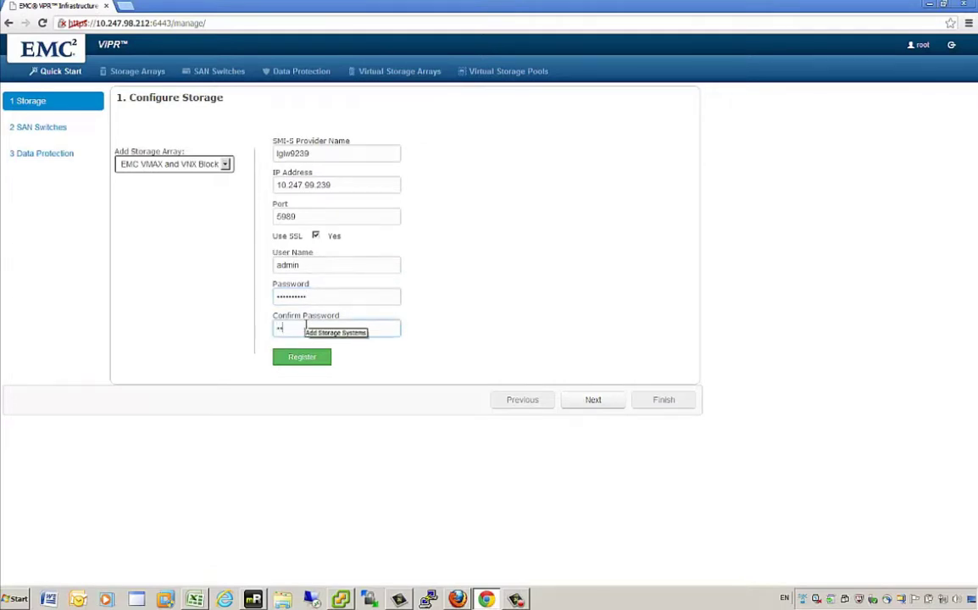
left_click(310, 358)
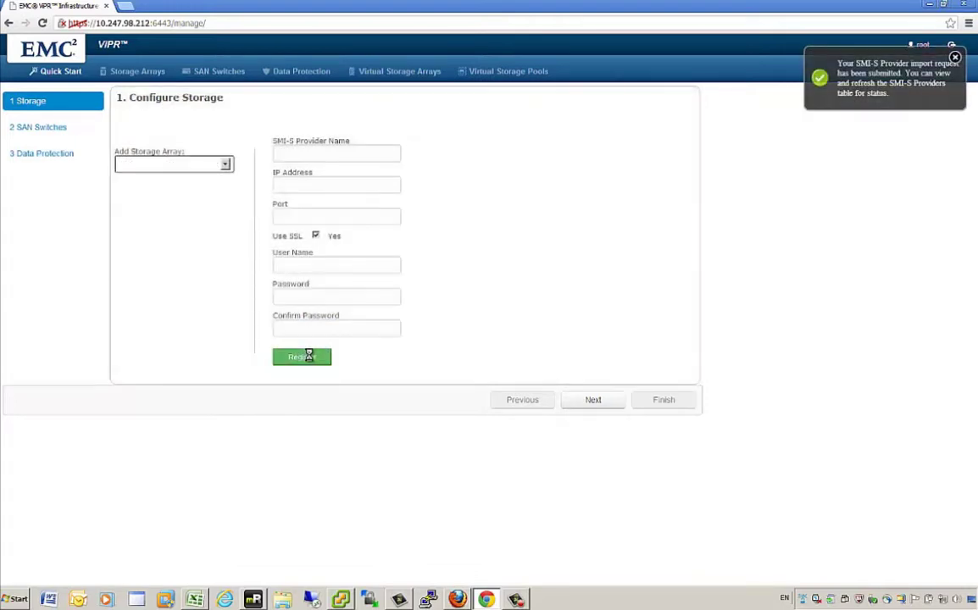
- Choose EMC Isilon and fill in the pasted serial number and IP with port 8080
left_click(225, 165)
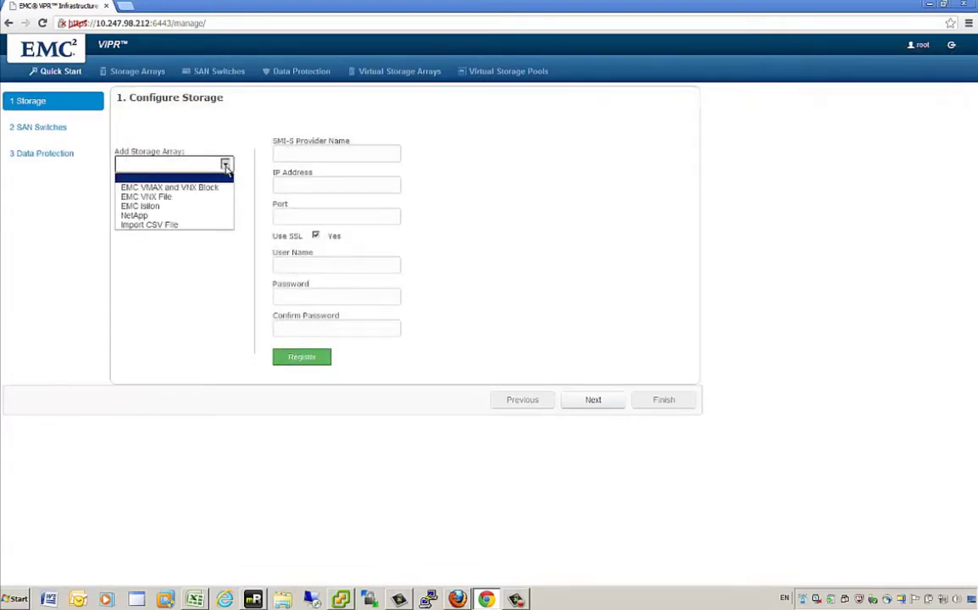
left_click(191, 206)
right_click(284, 160)
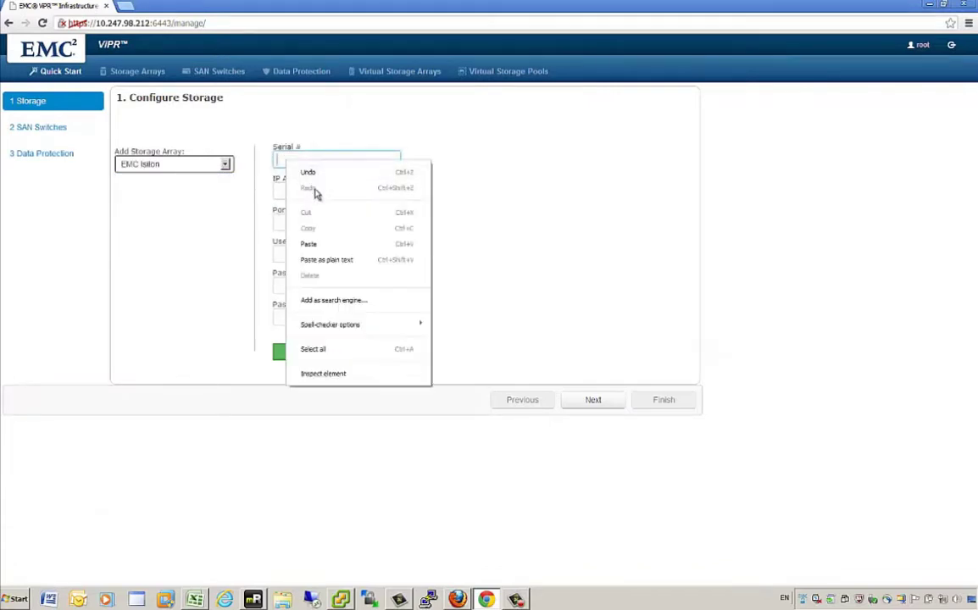
left_click(316, 246)
left_click(300, 189)
right_click(299, 190)
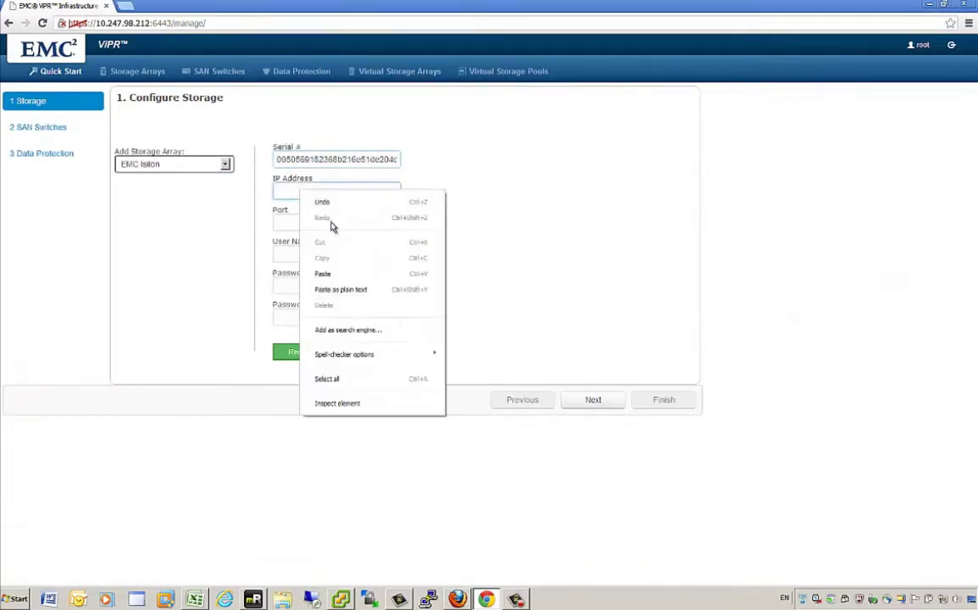
left_click(329, 273)
left_click(302, 221)
type("8080")
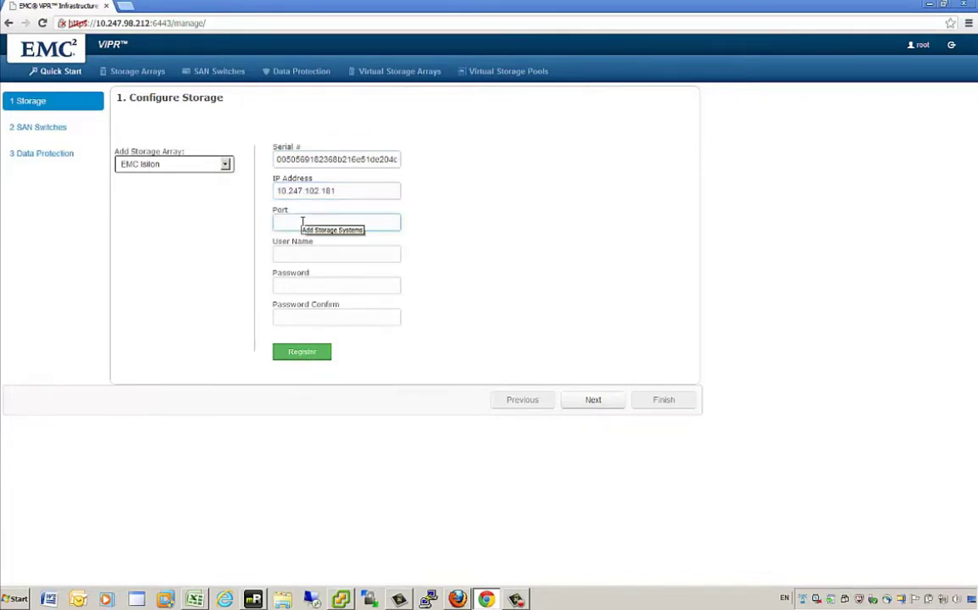
- Enter user root and its password, register the Isilon array, and continue the wizard
left_click(300, 254)
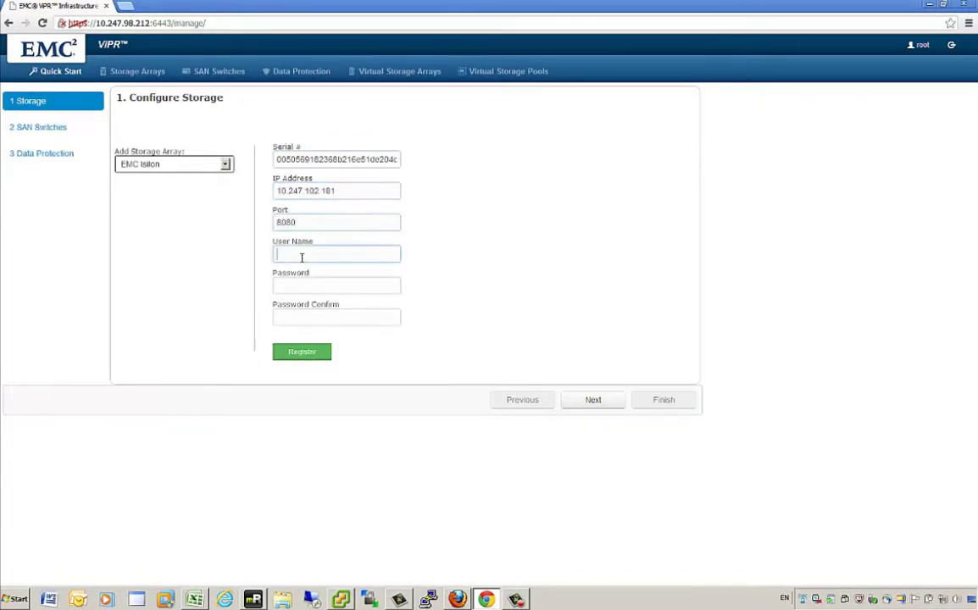
type("root")
key("Tab")
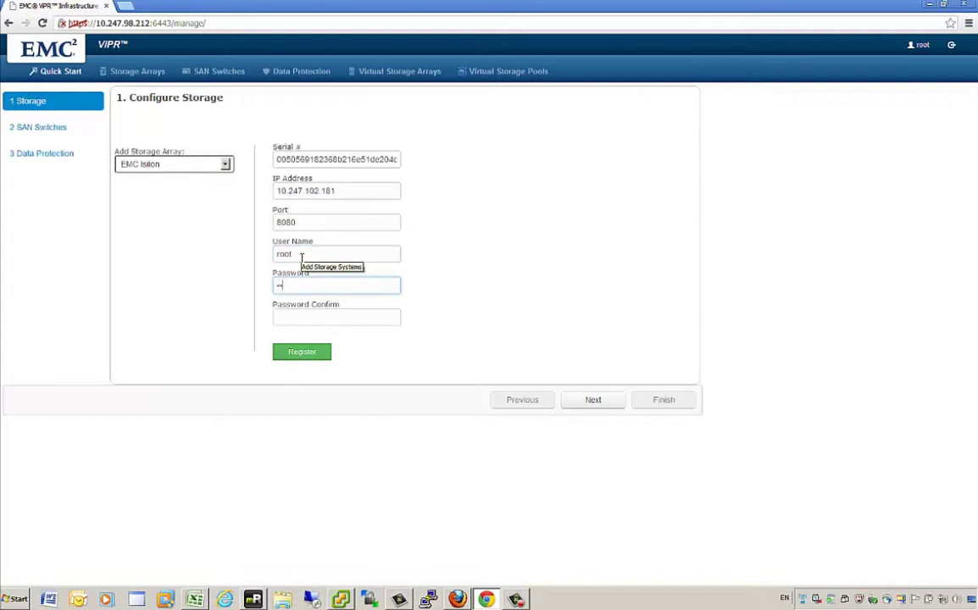
left_click(306, 316)
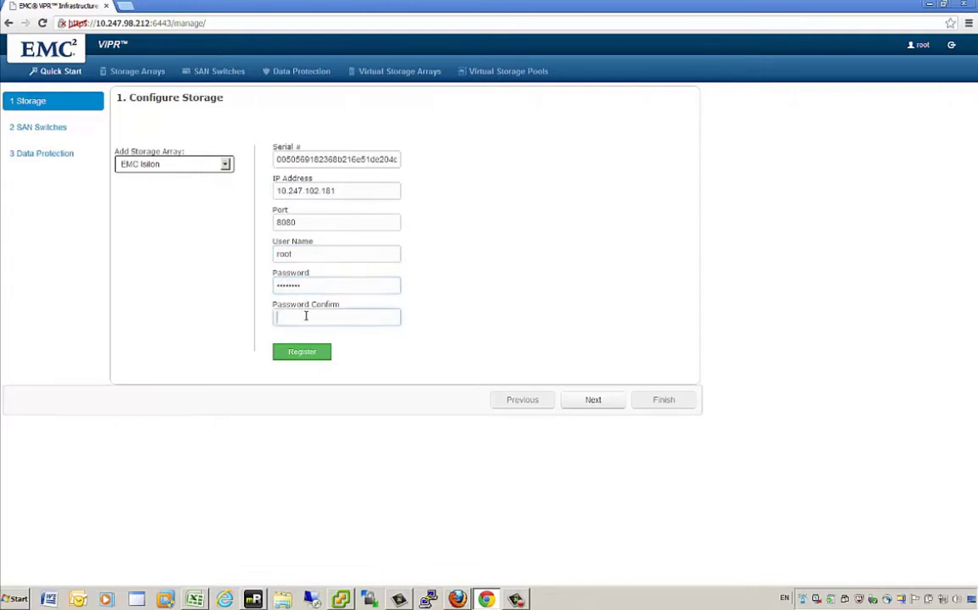
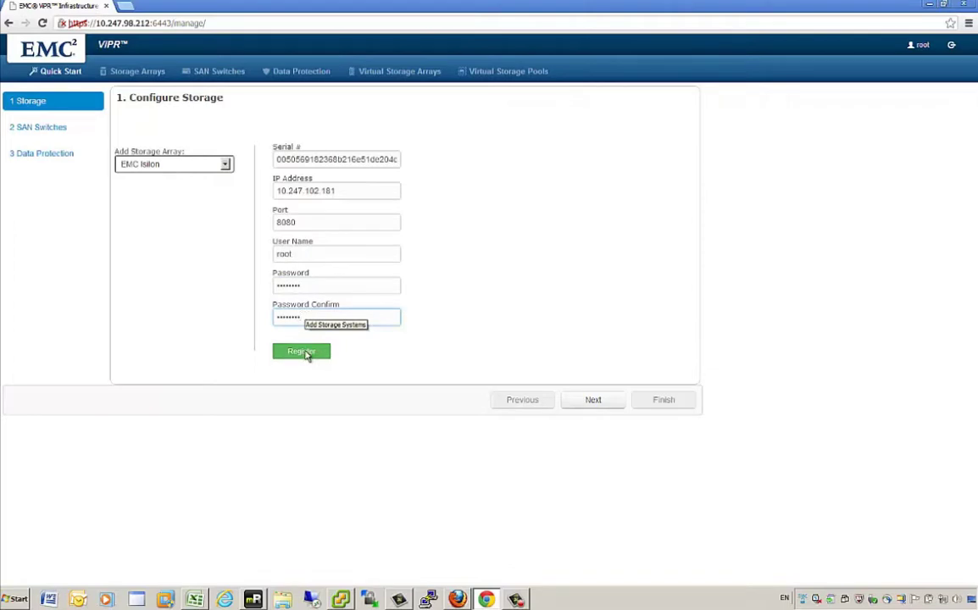
left_click(304, 351)
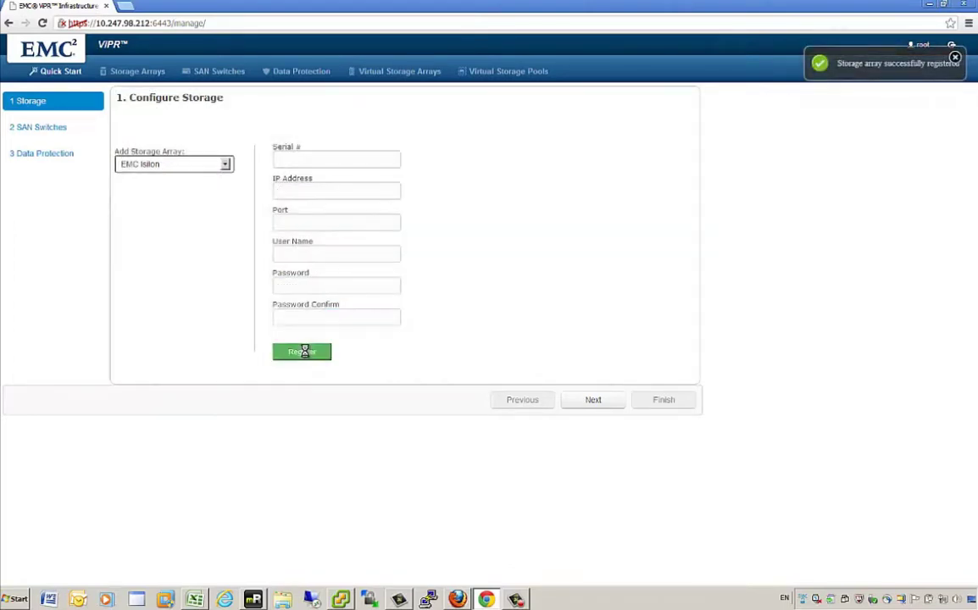
left_click(593, 399)
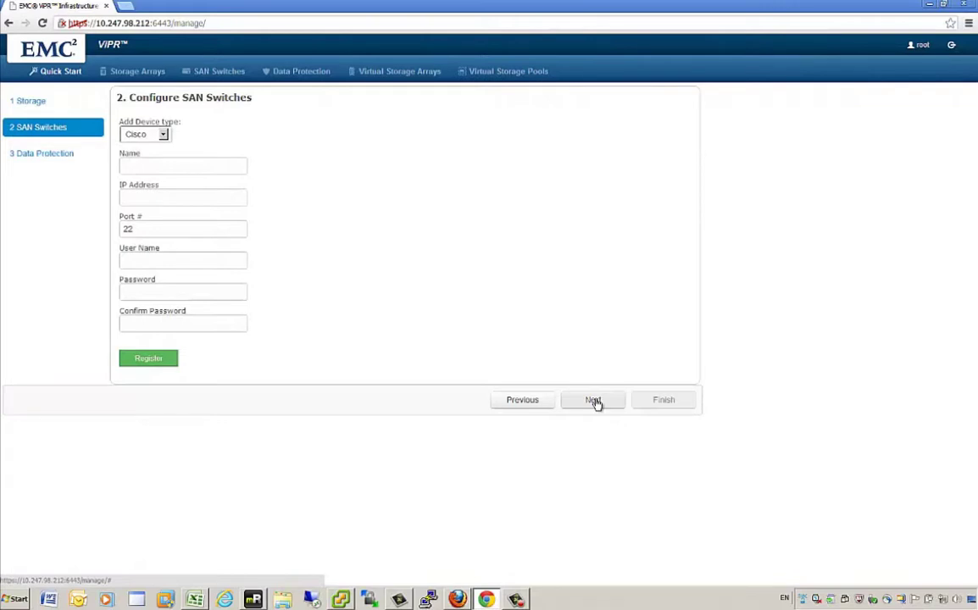
- Skip SAN switch setup and move on to the RecoverPoint site step
left_click(593, 400)
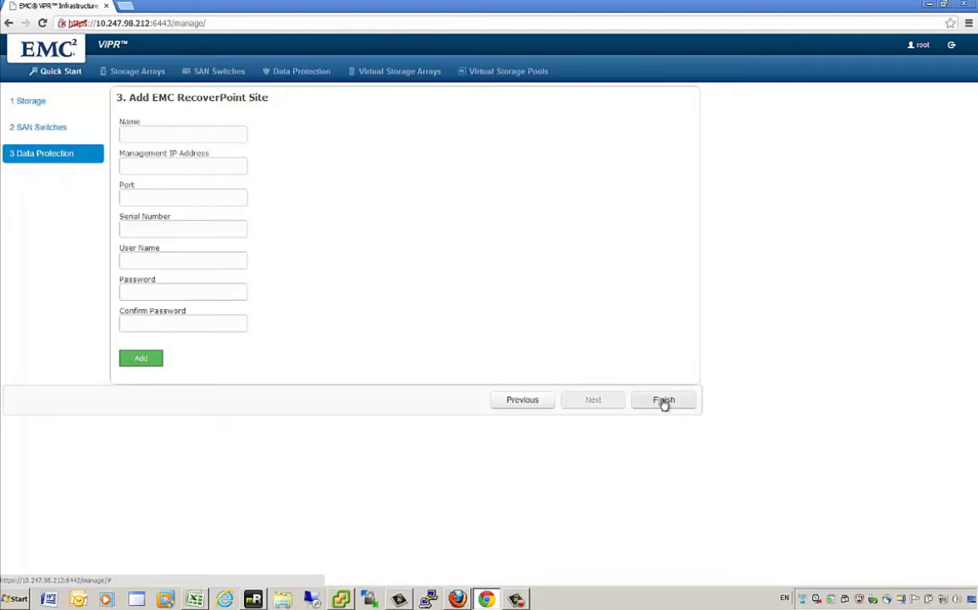
- Finish the Quick Start wizard without adding a RecoverPoint site
left_click(664, 404)
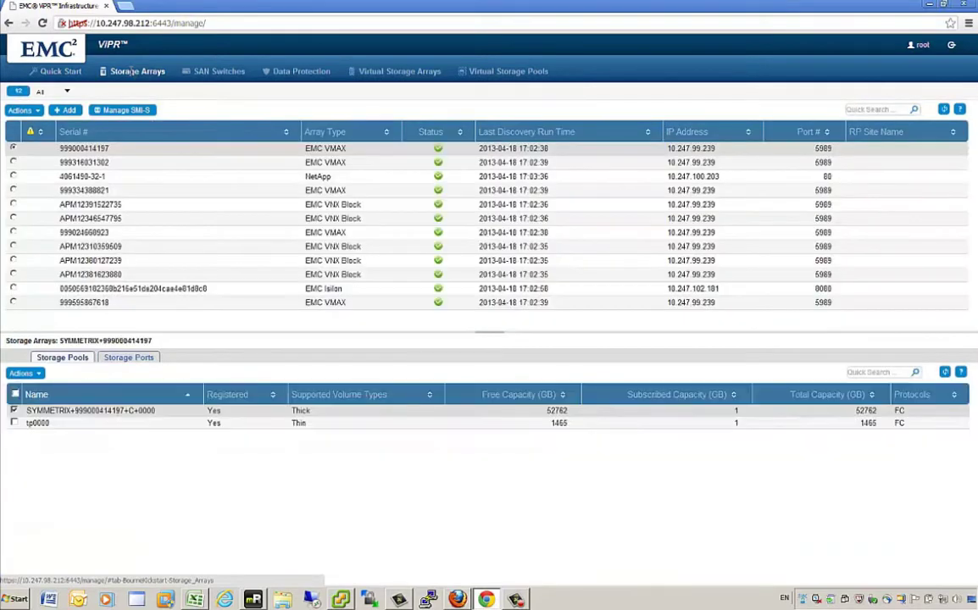
- Sort arrays by serial number, review the NetApp pools aggr0 and aggr1, then go to Virtual Storage Arrays
left_click(211, 135)
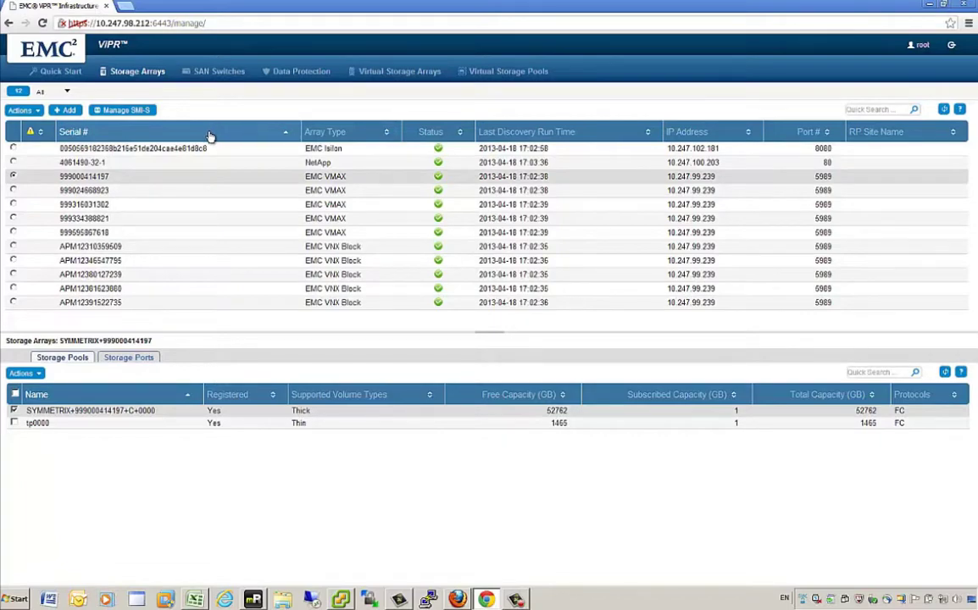
left_click(127, 162)
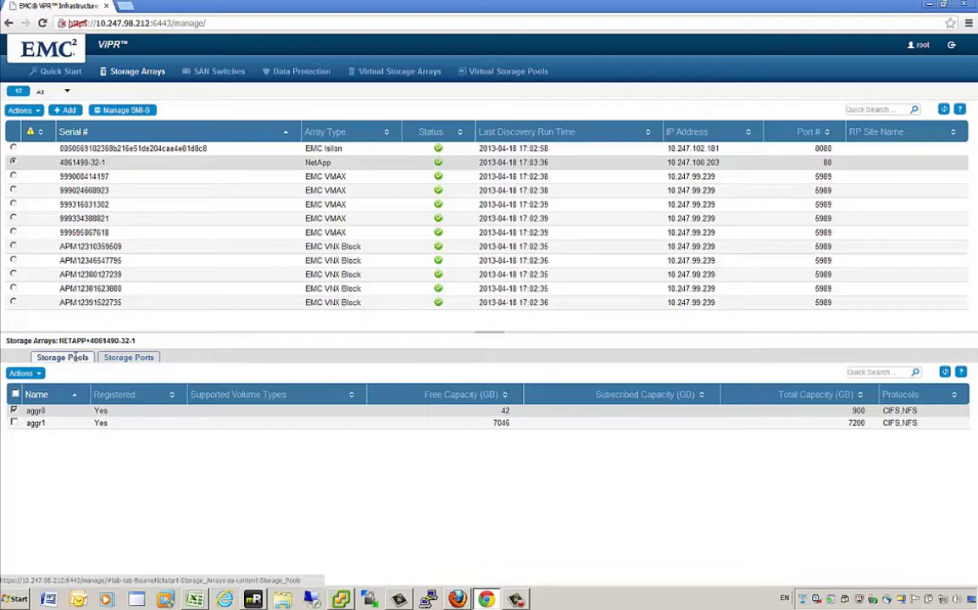
left_click(391, 74)
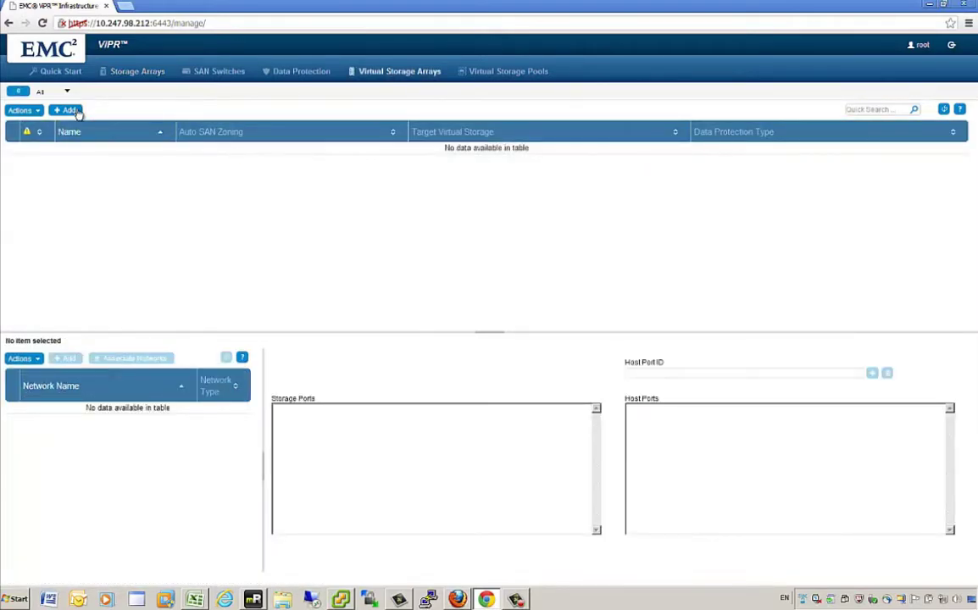
- Create virtual storage array Boston with Auto SAN Zoning turned off
left_click(73, 113)
type("Boston")
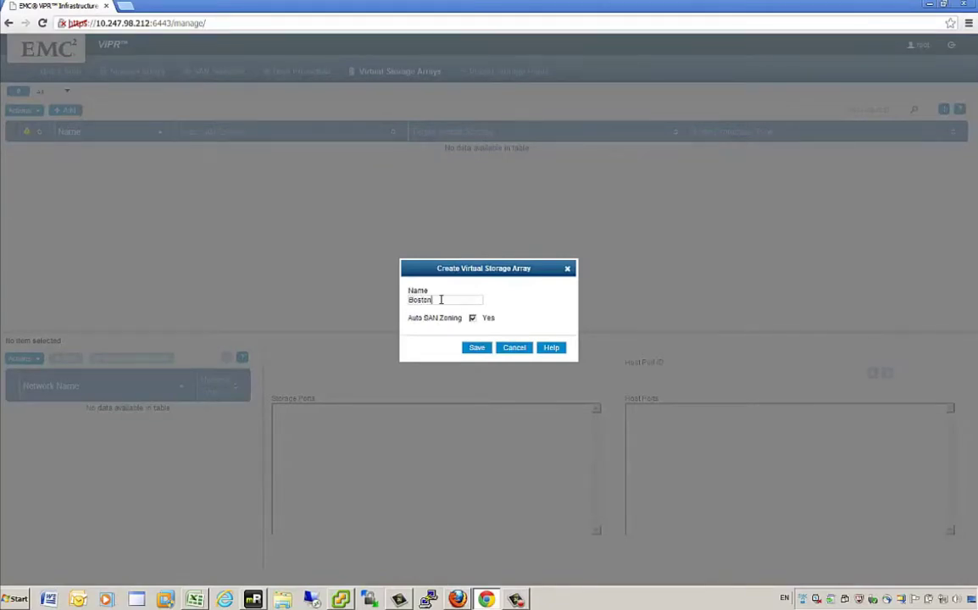
left_click(473, 317)
left_click(475, 349)
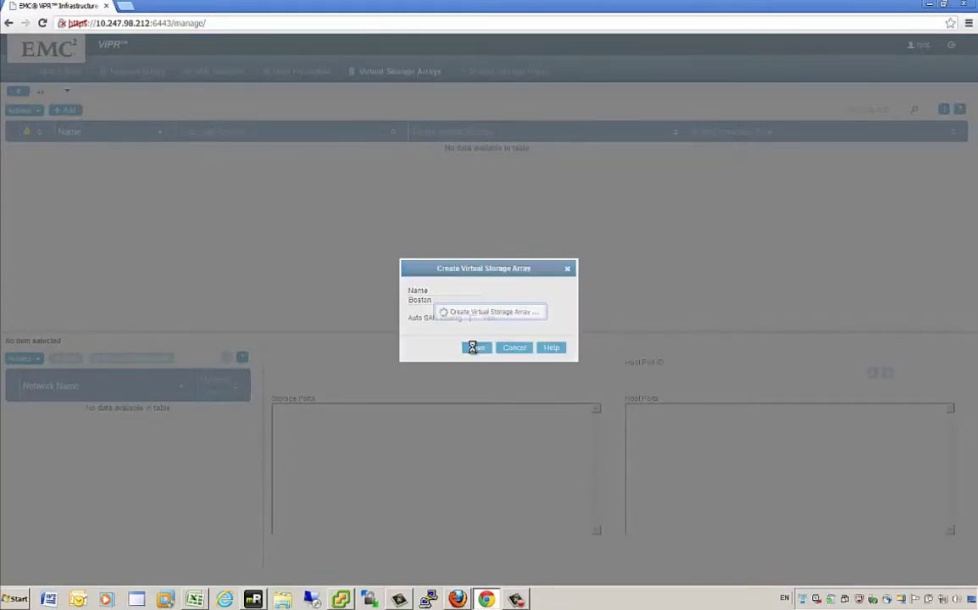
- Create a second virtual storage array named LasVegas
left_click(67, 110)
type("LasVegas")
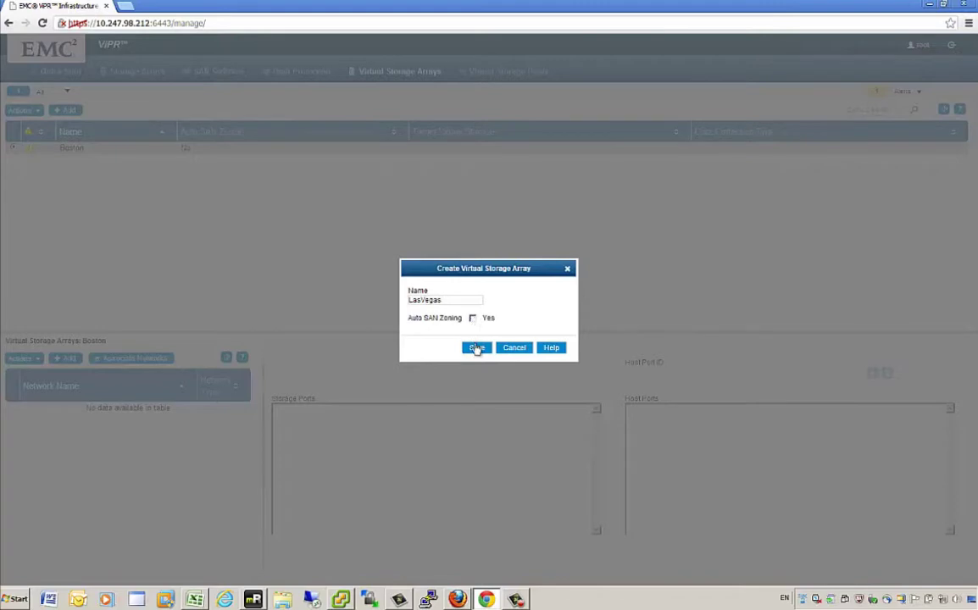
left_click(477, 347)
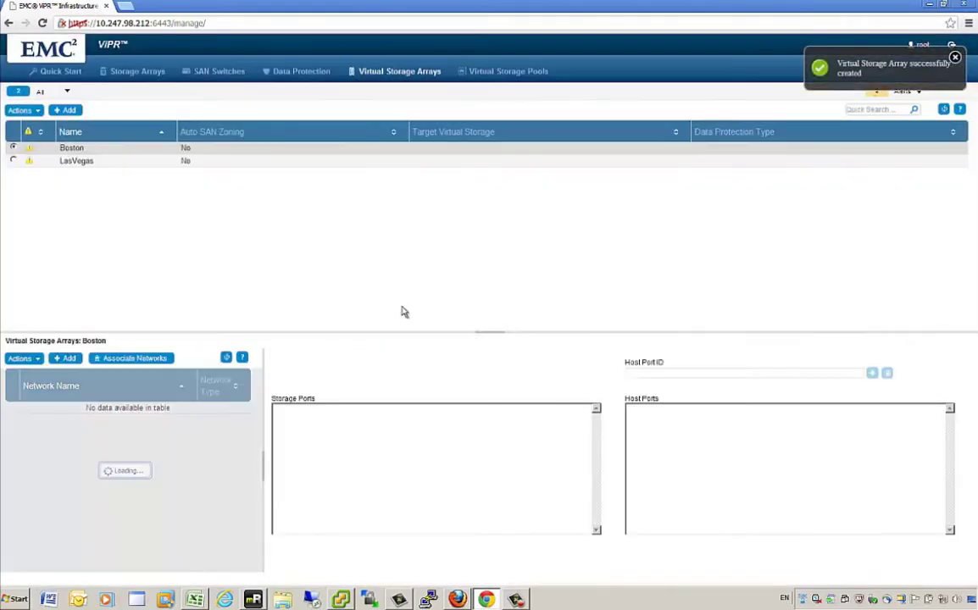
left_click(67, 358)
- Add FC network boston_fc_network to Boston
left_click(465, 284)
type("boston_fc_")
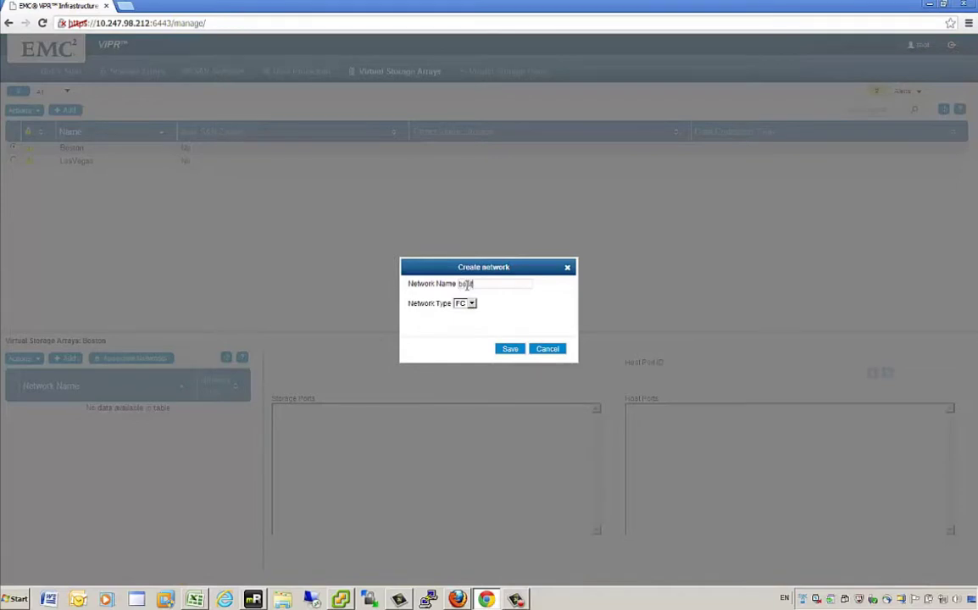
type("network")
left_click(471, 305)
left_click(469, 314)
left_click(506, 348)
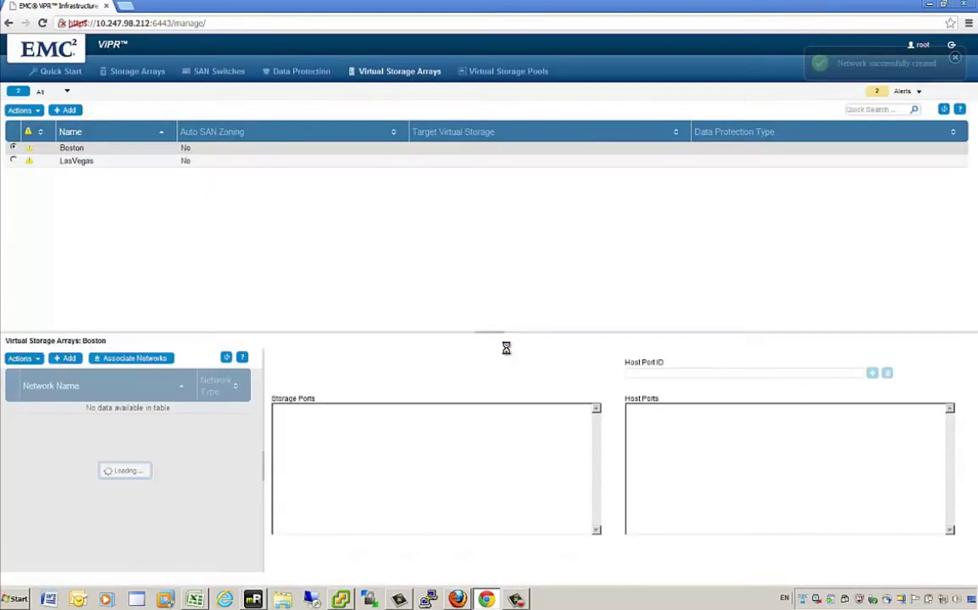
- Add IP network boston_ip_network to Boston, then show and refresh LasVegas's networks
left_click(68, 358)
type("bos")
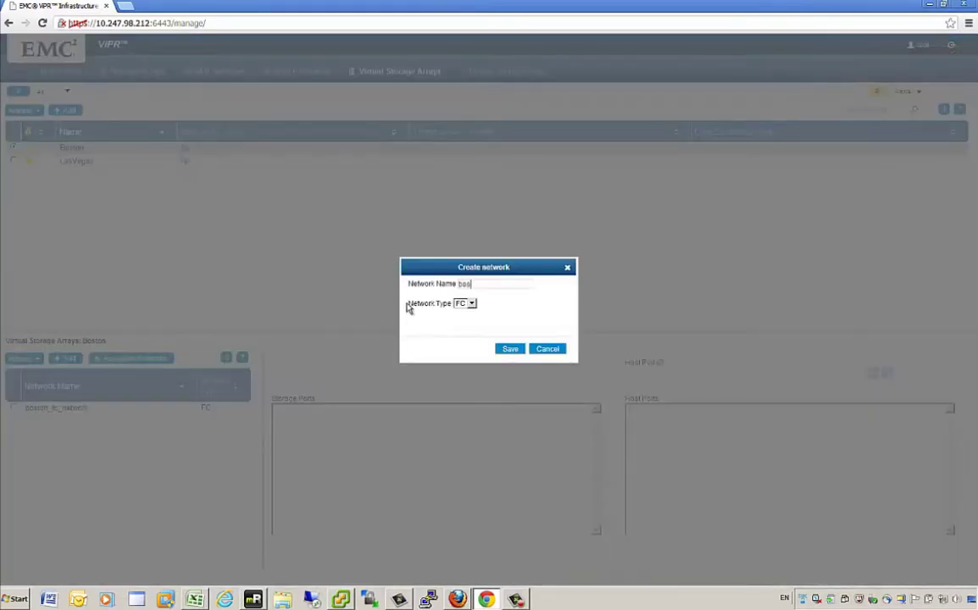
type("ton_ip_network")
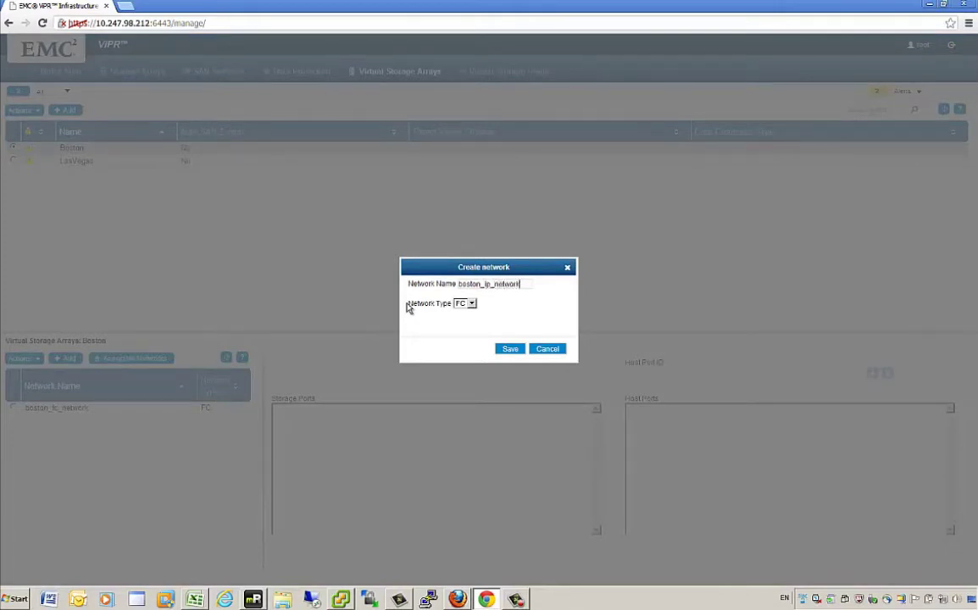
left_click(469, 304)
left_click(464, 322)
left_click(505, 353)
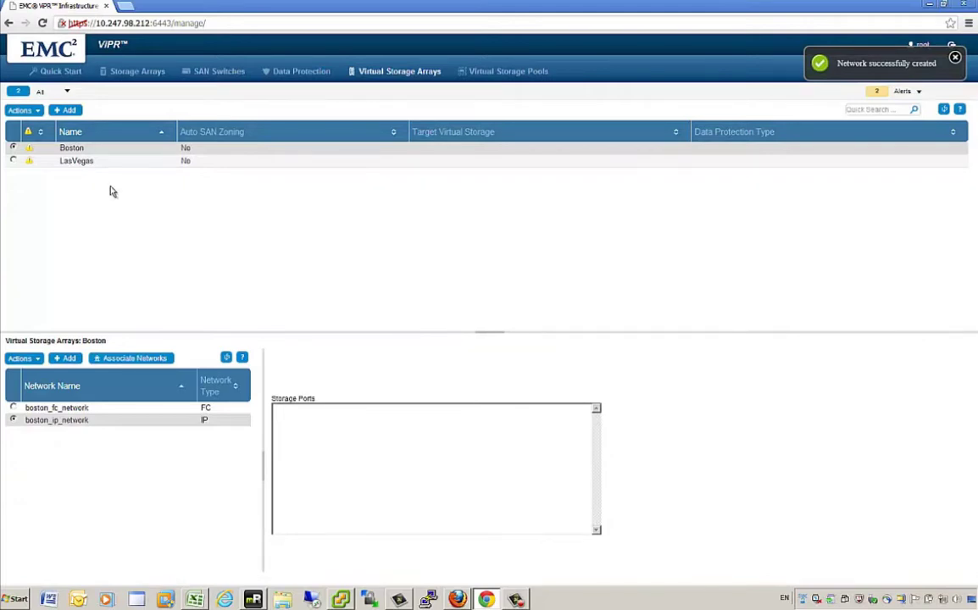
left_click(17, 160)
left_click(943, 111)
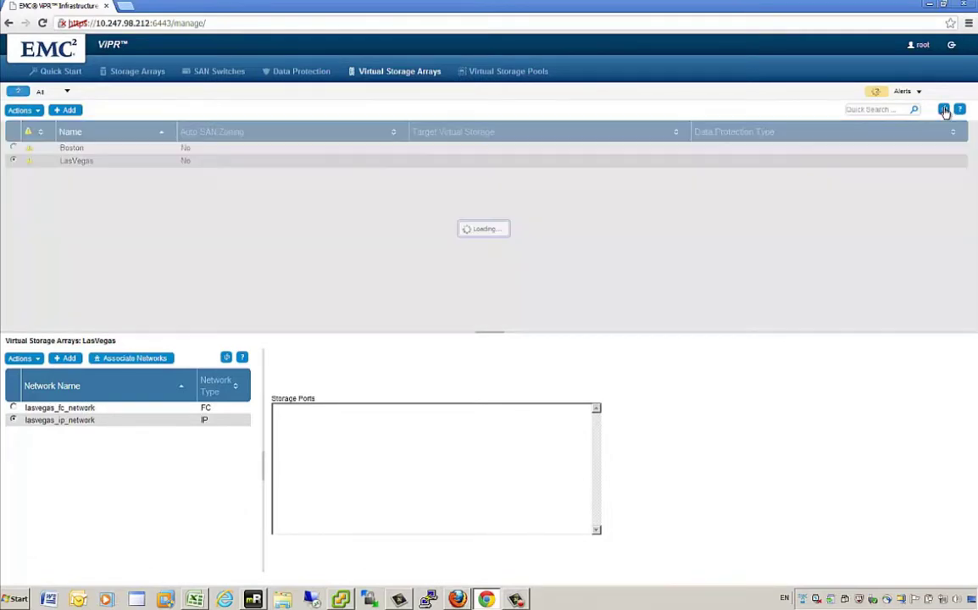
- Review the outstanding network warnings and check Boston's networks
left_click(898, 91)
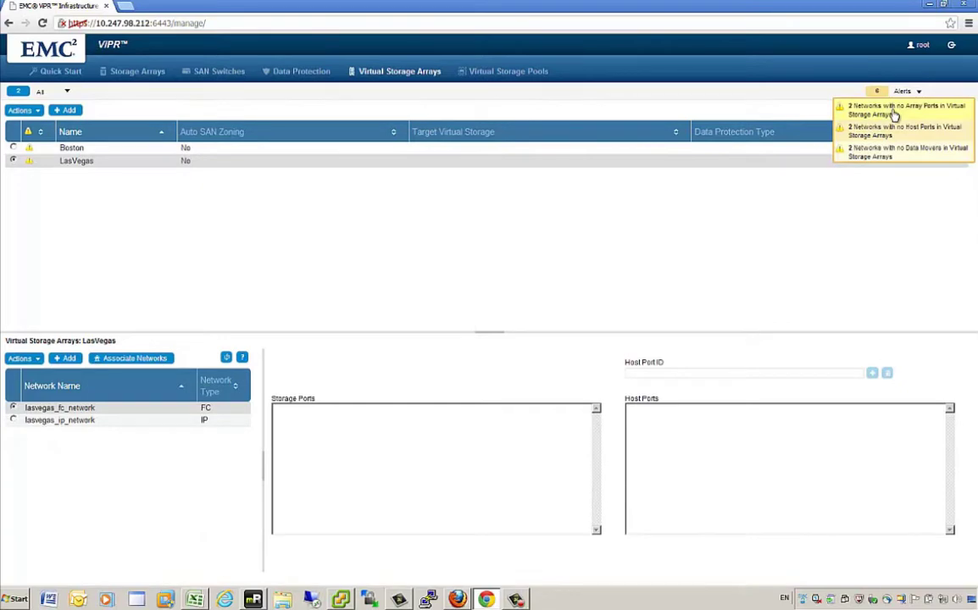
left_click(480, 232)
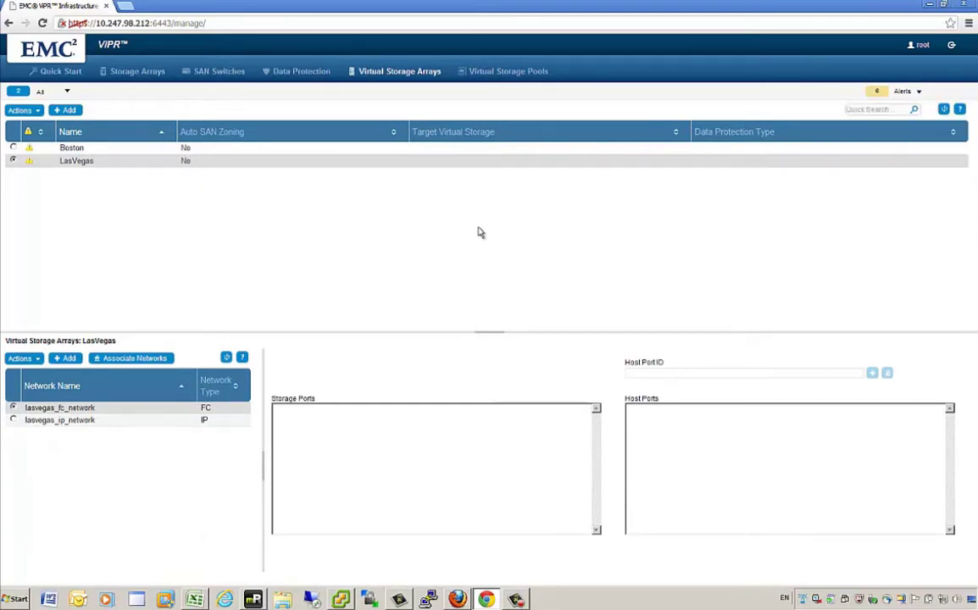
left_click(13, 147)
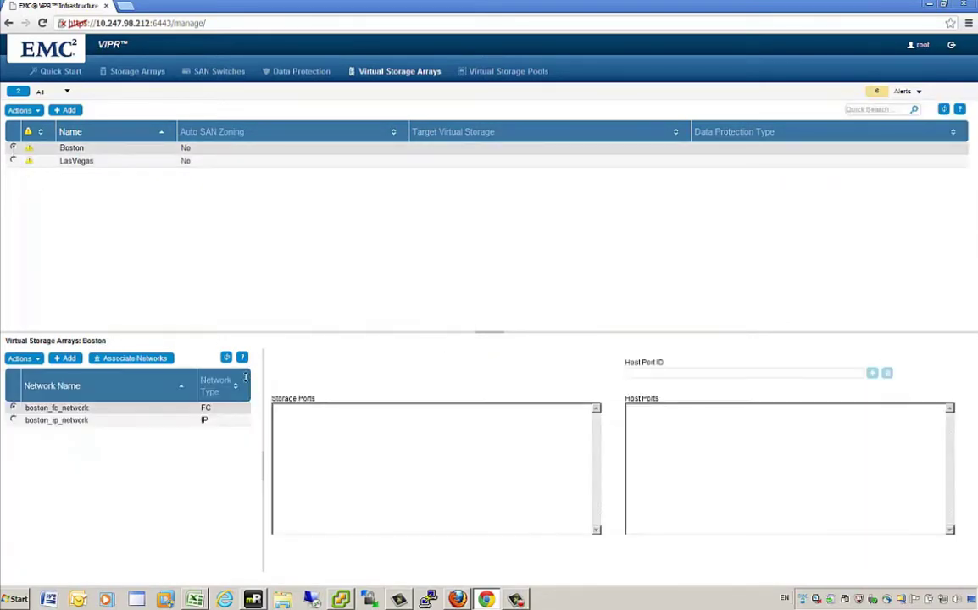
left_click_drag(323, 408, 270, 399)
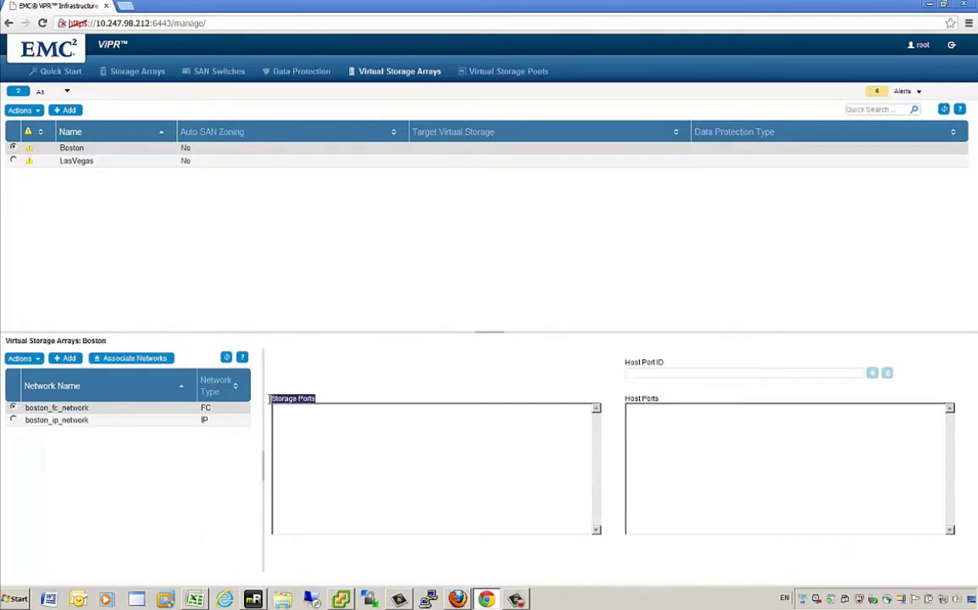
left_click(132, 73)
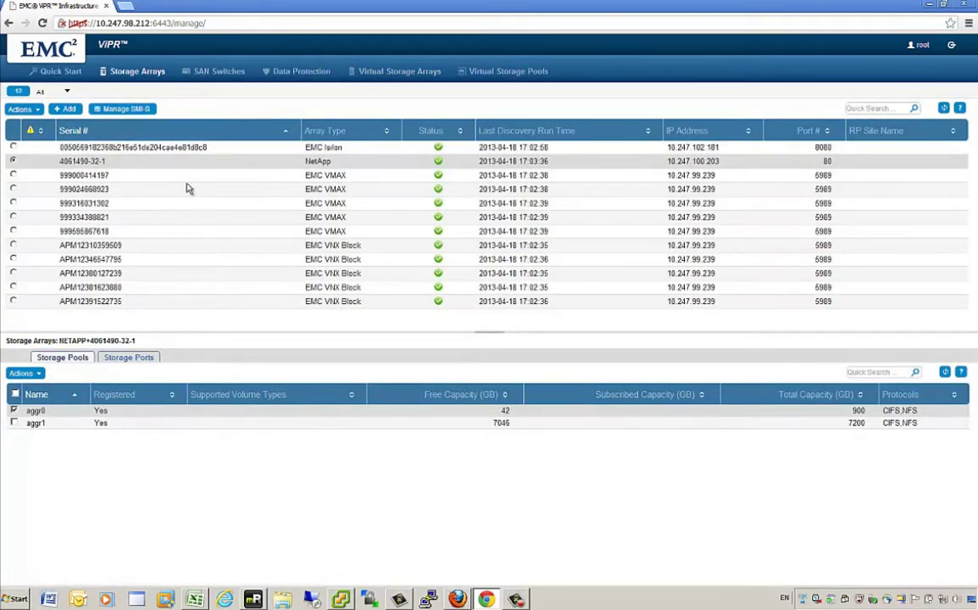
left_click(13, 176)
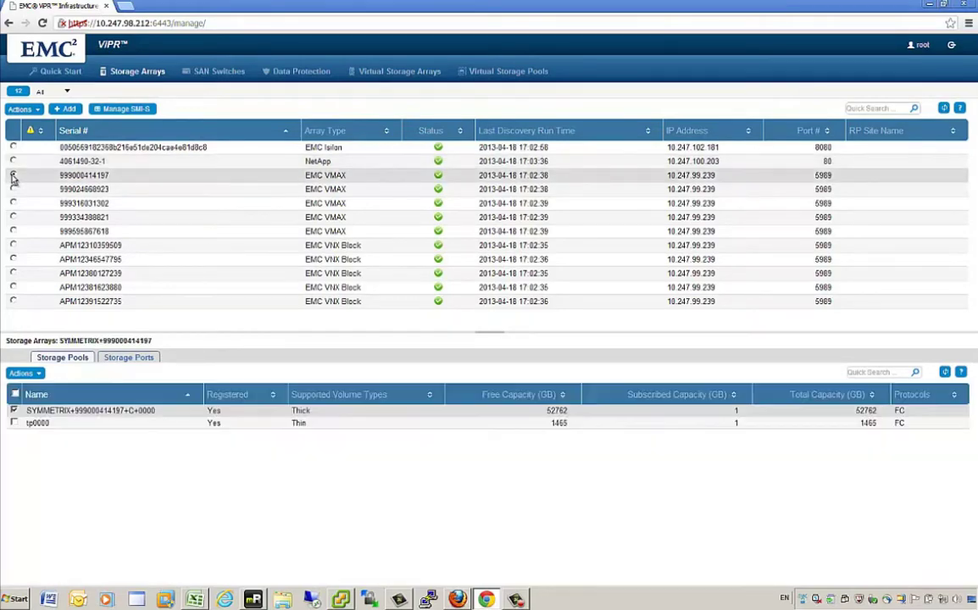
left_click(123, 358)
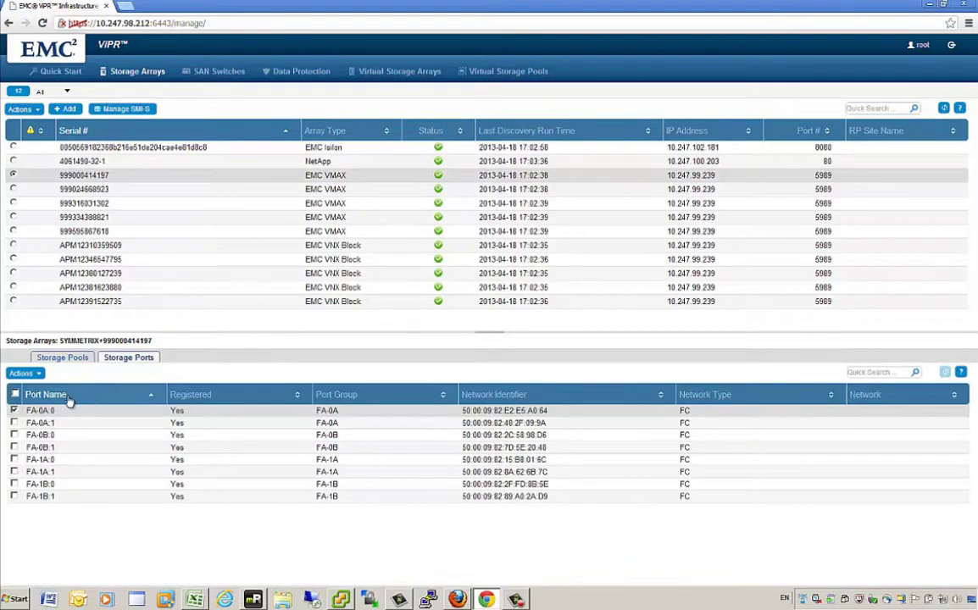
left_click(13, 423)
left_click(24, 372)
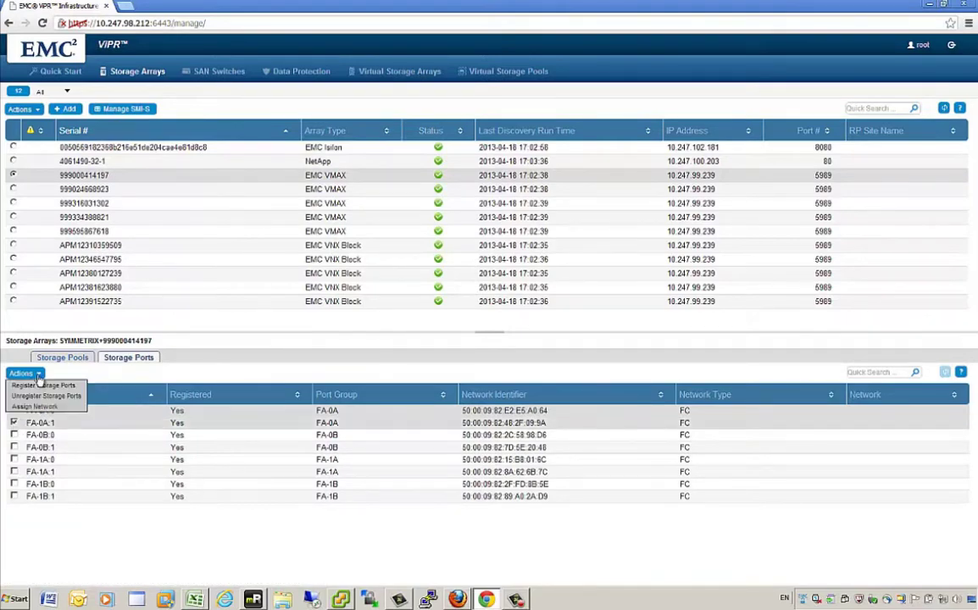
- Assign the two FA-0A ports to virtual array Boston and network boston_fc_network, unsaved
left_click(36, 407)
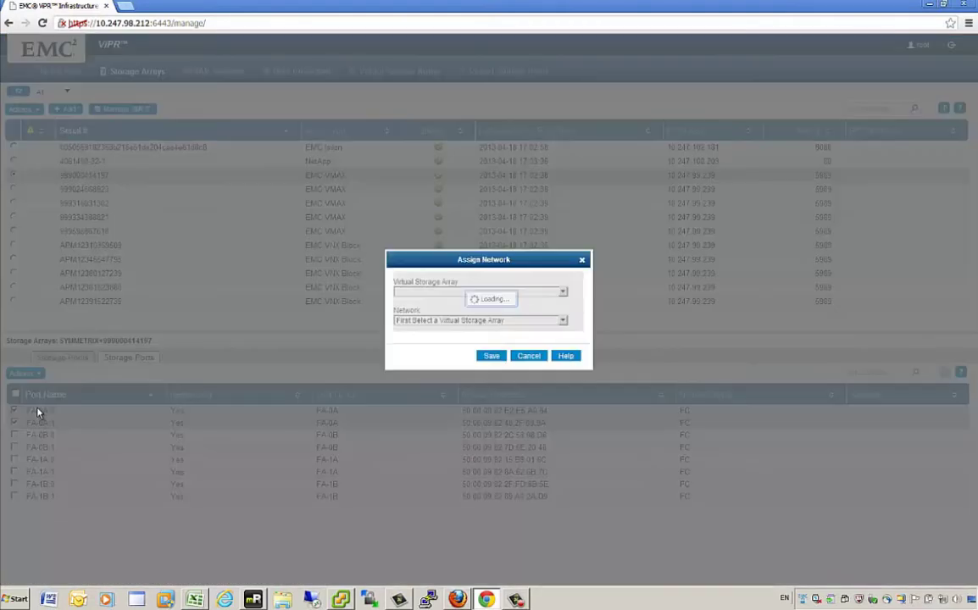
left_click(427, 294)
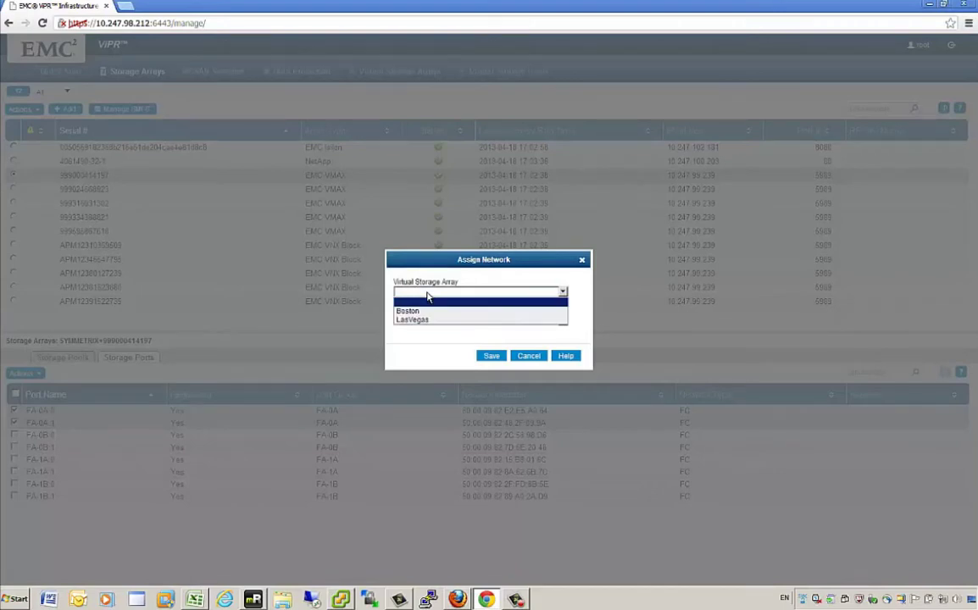
left_click(428, 312)
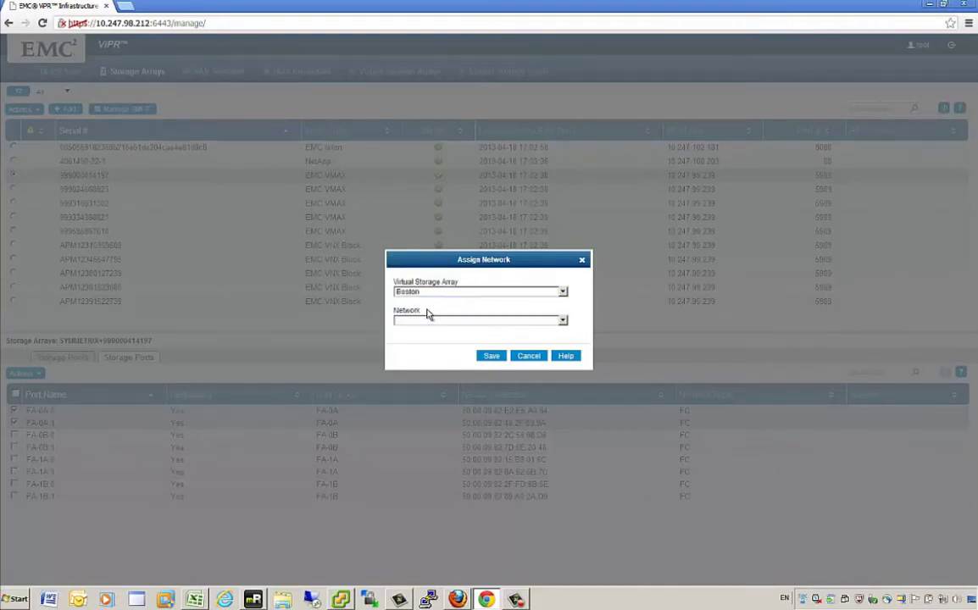
left_click(562, 316)
left_click(562, 329)
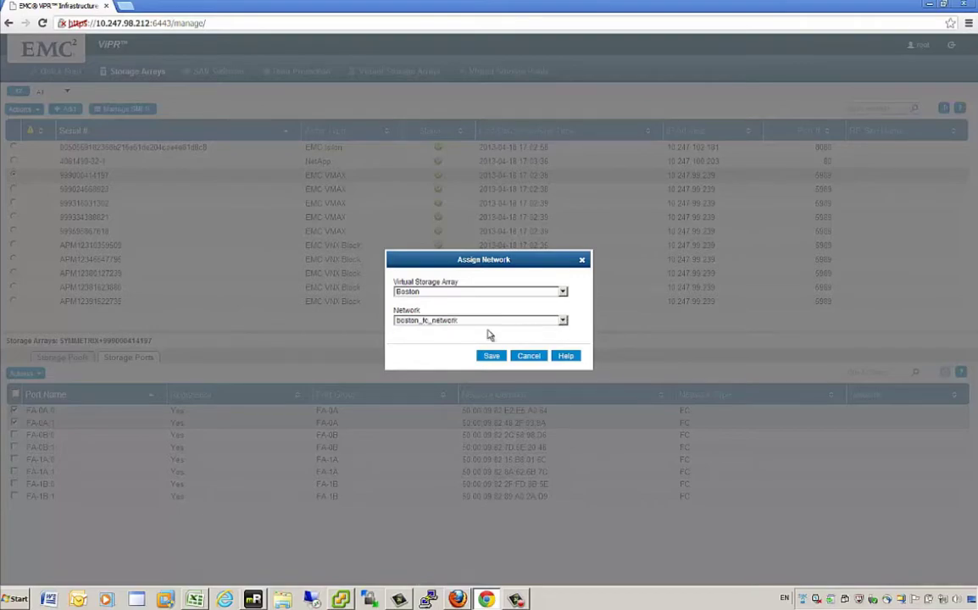
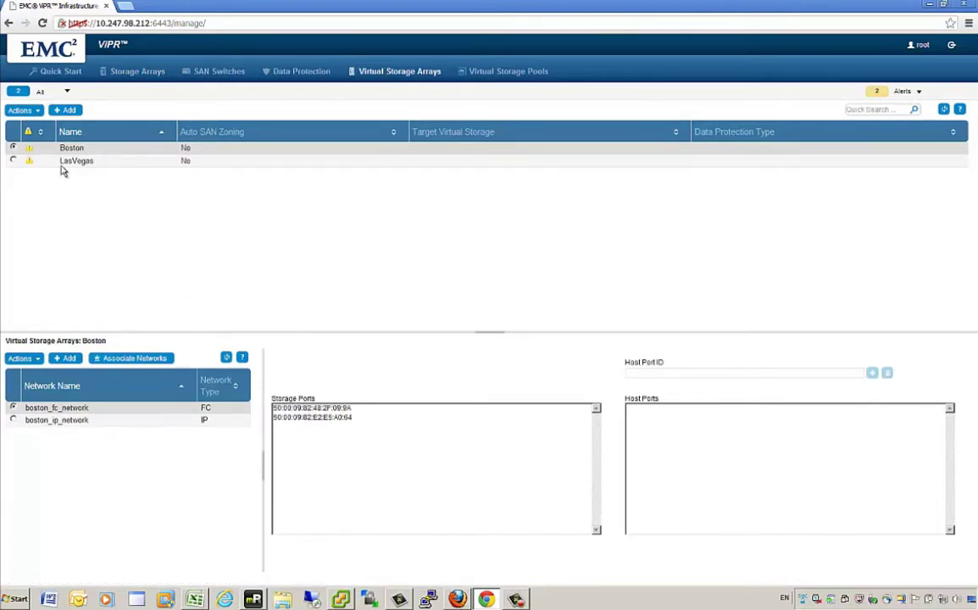
- Review the storage ports and networks of the Boston and LasVegas arrays
left_click_drag(317, 417, 315, 408)
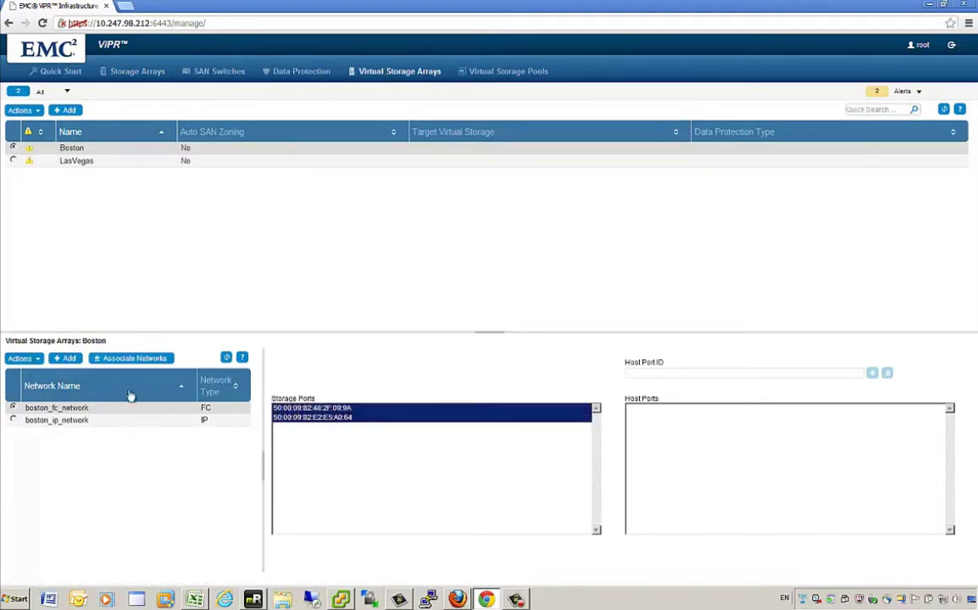
left_click(14, 160)
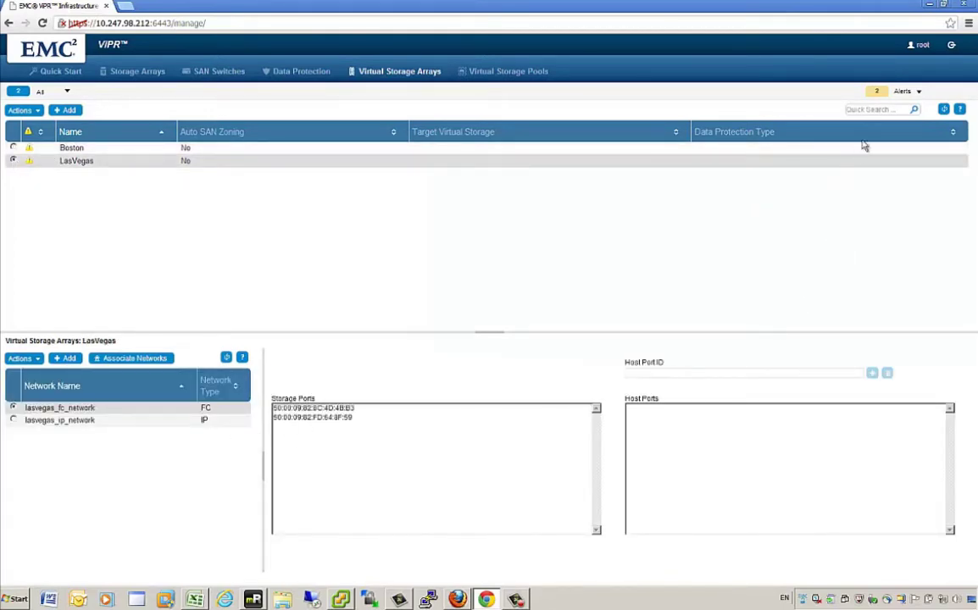
mouse_move(874, 90)
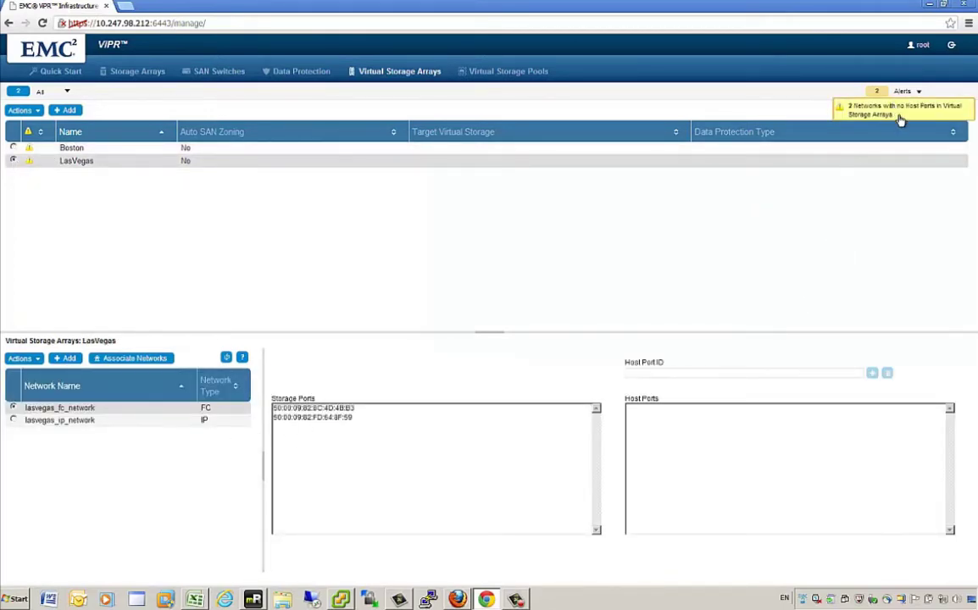
left_click(13, 148)
- Add host port 20:00:00:e0:7e:00:00:04 to Boston's FC network, then view the empty Virtual Storage Pools list
left_click(655, 373)
type("2")
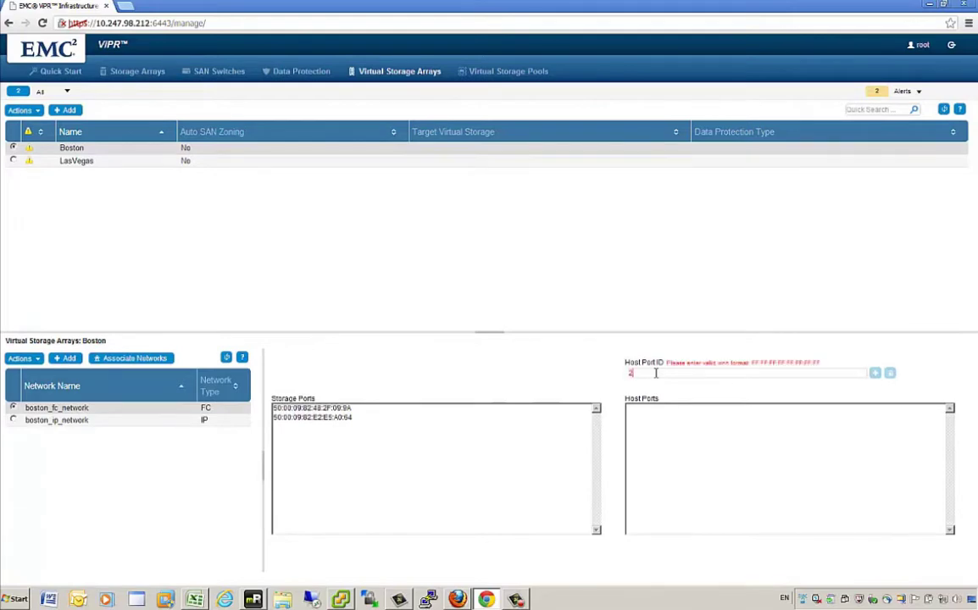
type("0:00:00:e0:7e:00:00:04")
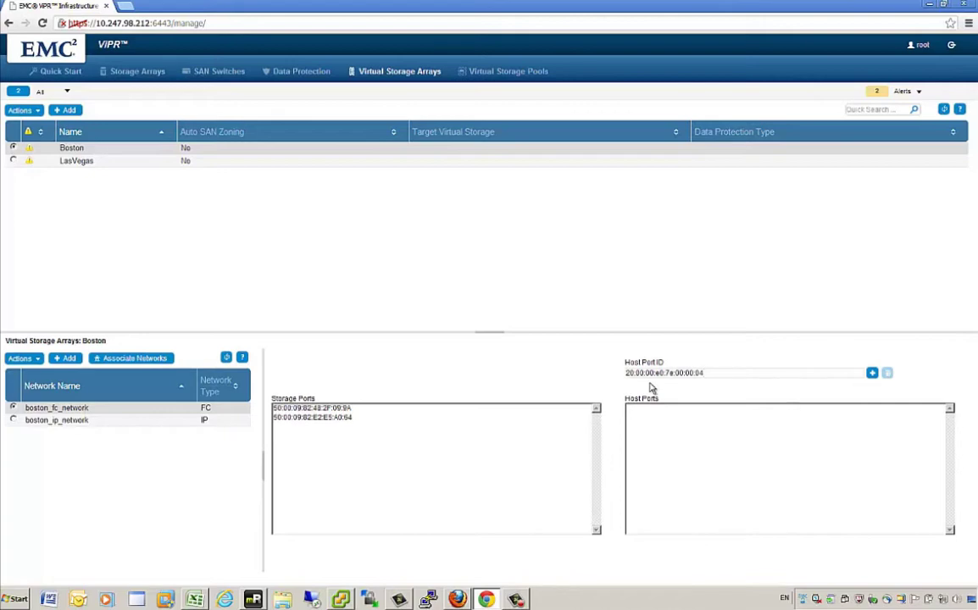
left_click(872, 373)
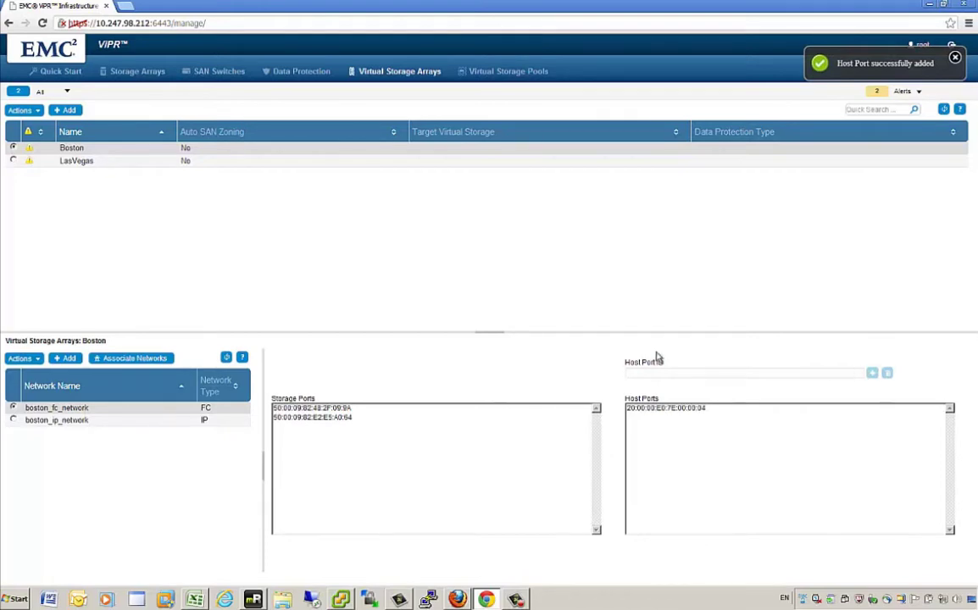
left_click(37, 160)
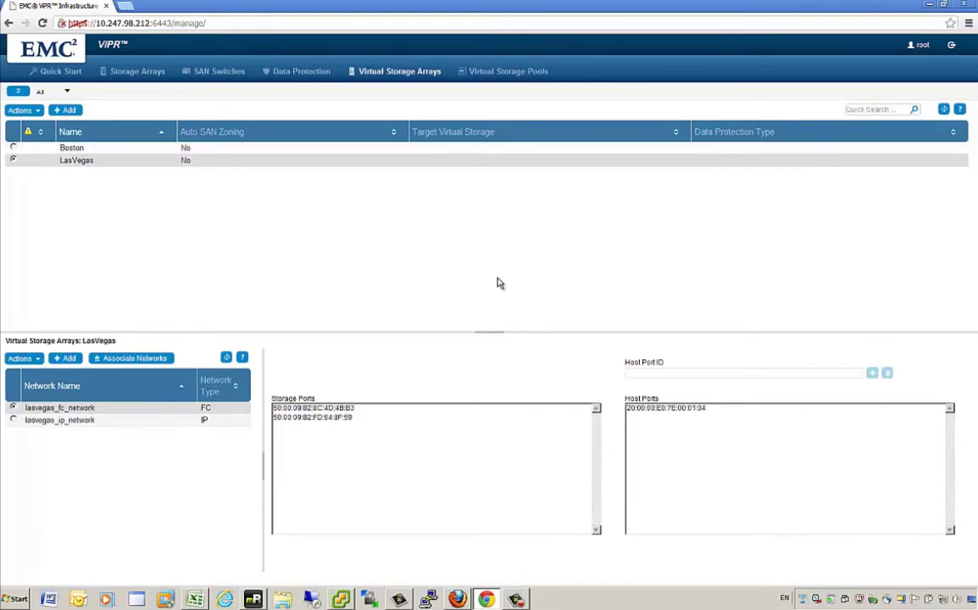
left_click(499, 72)
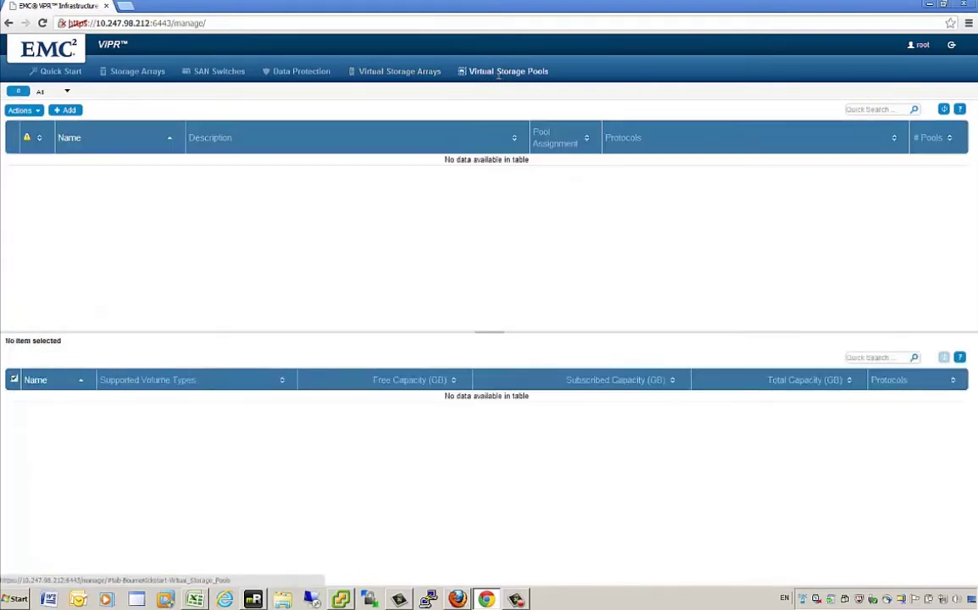
- Name a new virtual pool performance_high_block and describe it as using vmax array
left_click(66, 110)
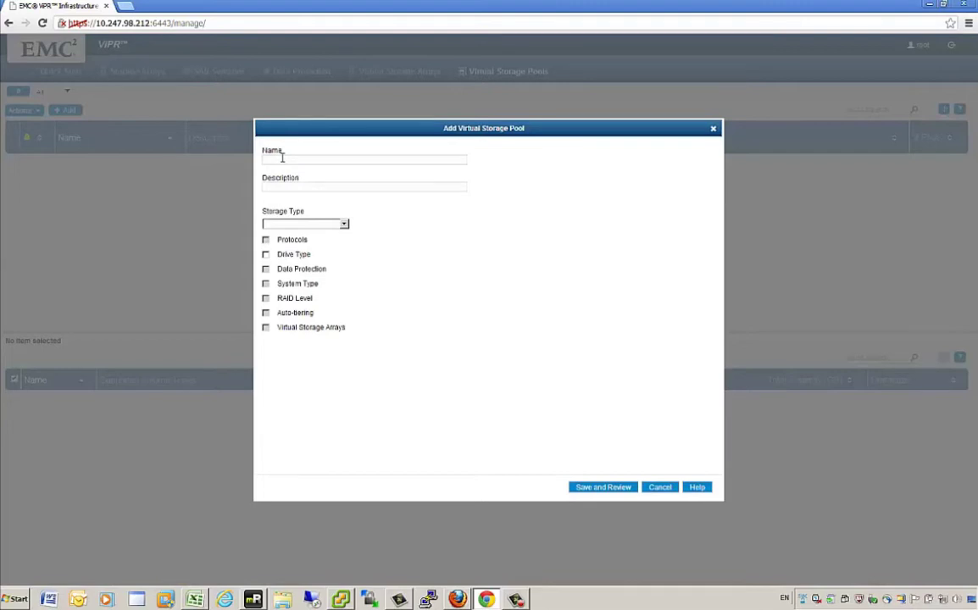
type("performance_high_block")
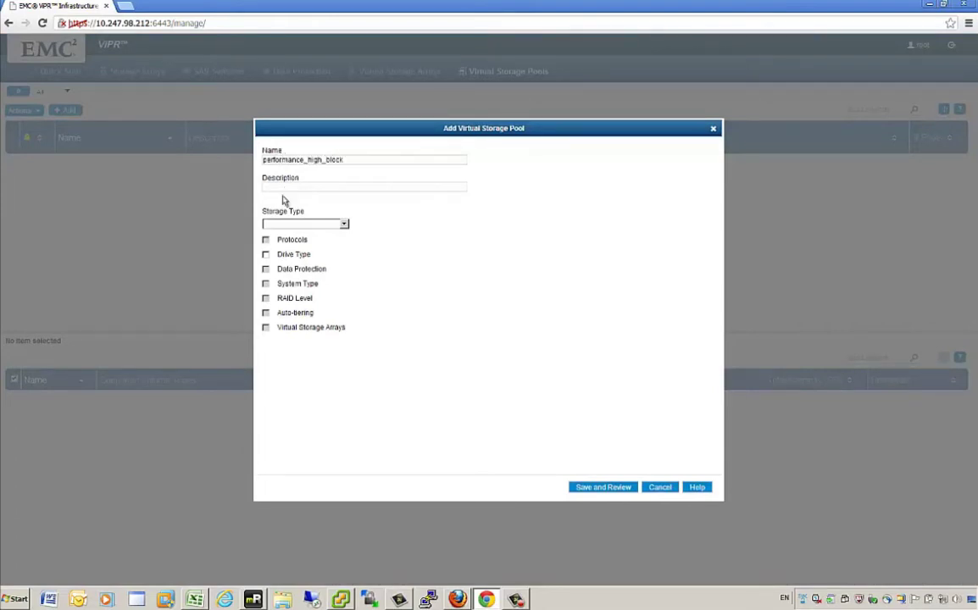
left_click_drag(360, 160, 223, 168)
key("ctrl+c")
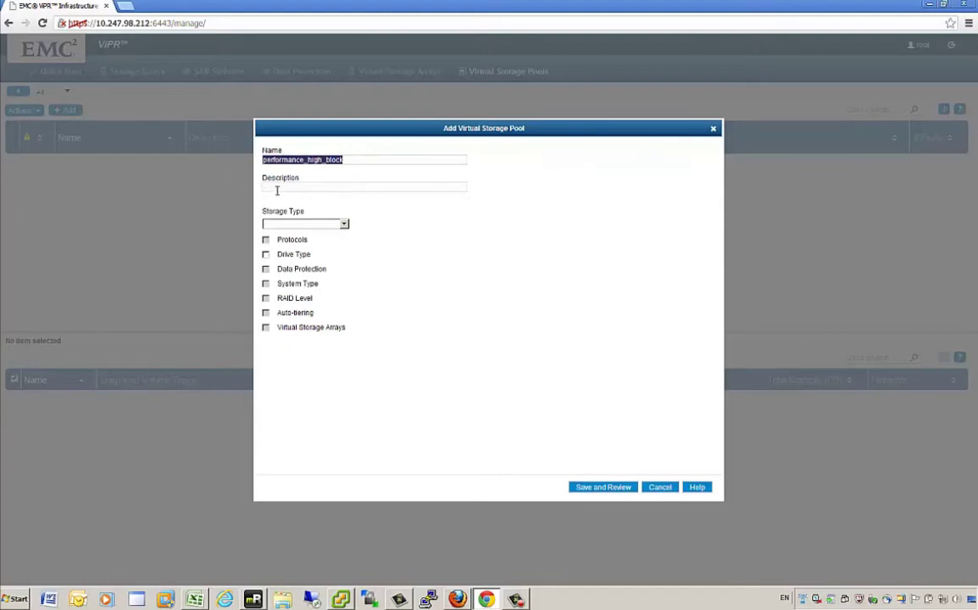
left_click(288, 188)
key("ctrl+v")
type("usi")
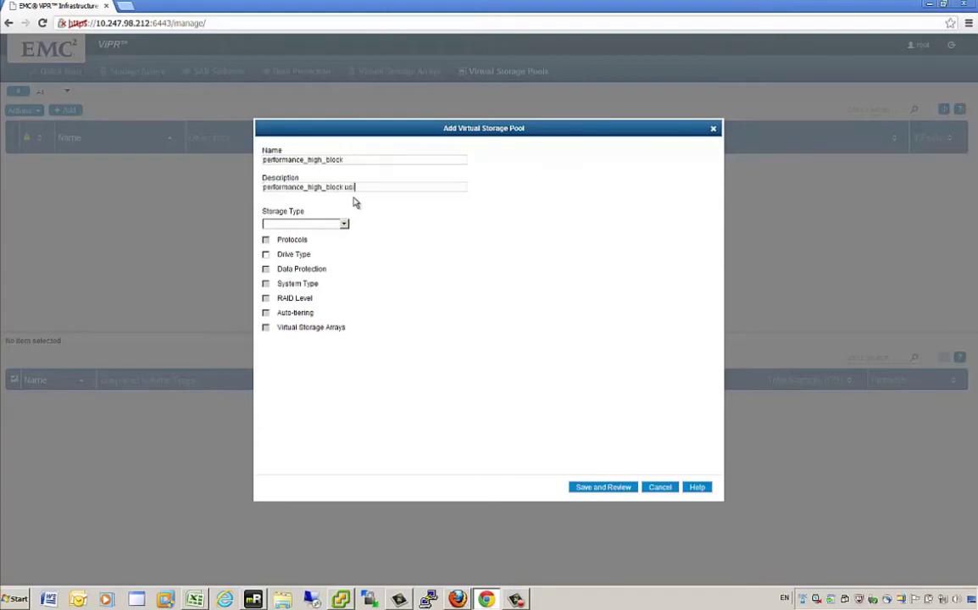
type("ng vmax array")
- Set the pool to Block storage with FC protocol, limited to the Boston array, and review matches
left_click(343, 225)
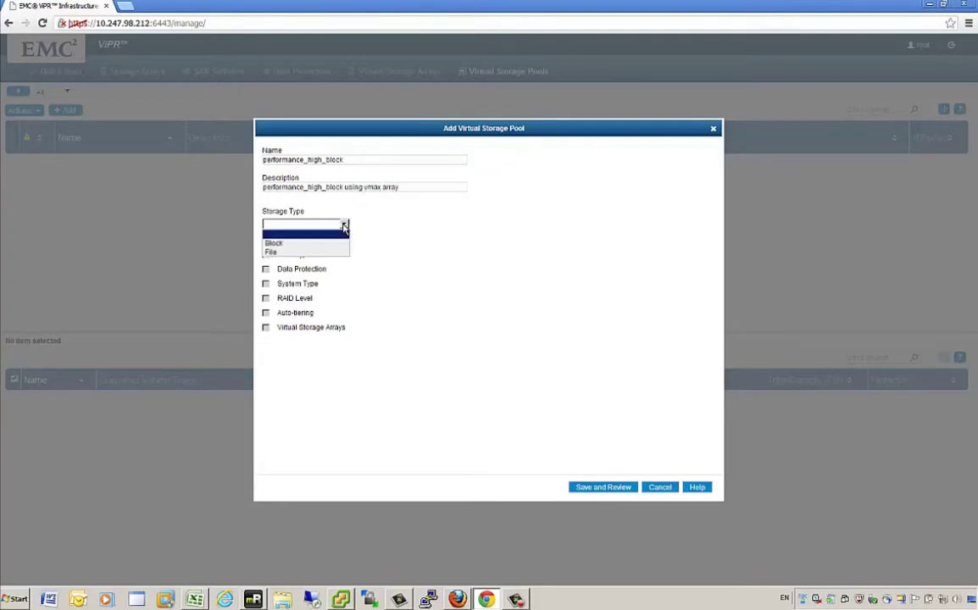
left_click(313, 244)
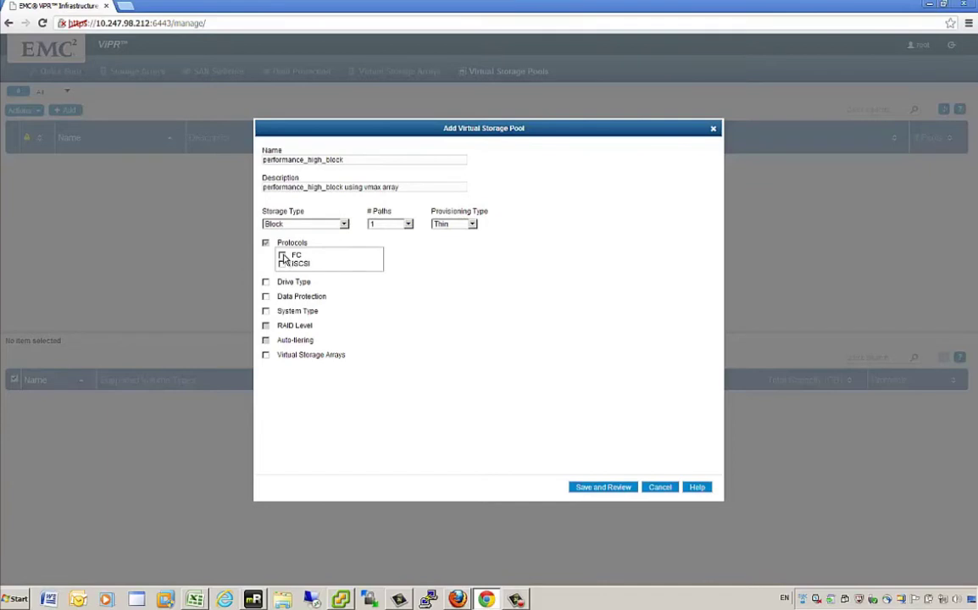
left_click(283, 256)
left_click(265, 355)
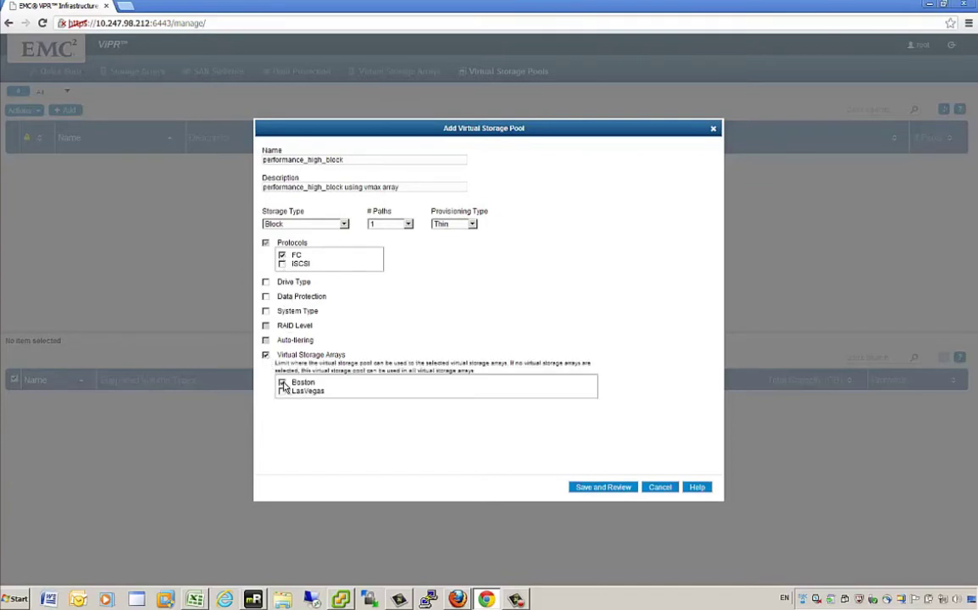
left_click(283, 382)
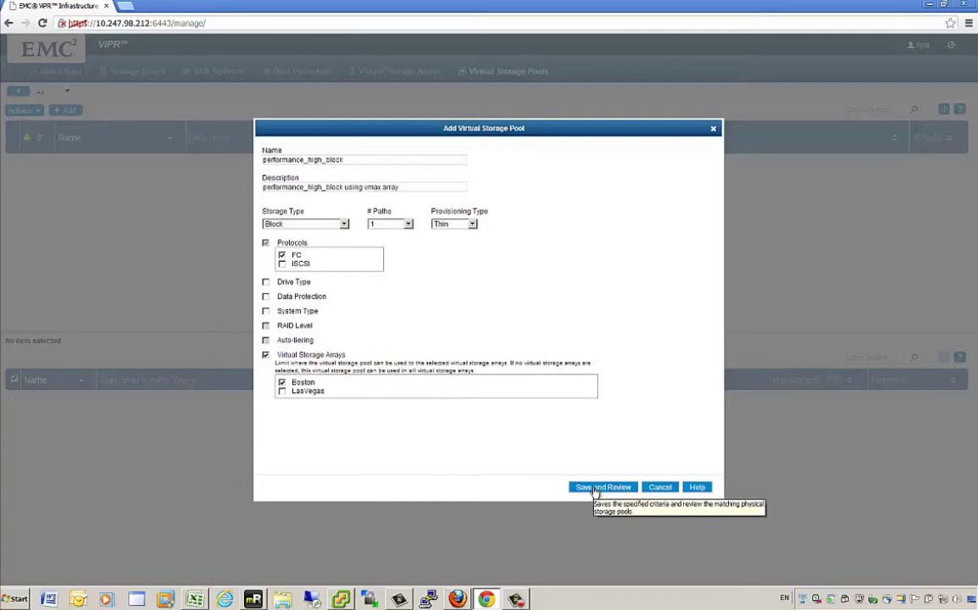
left_click(596, 488)
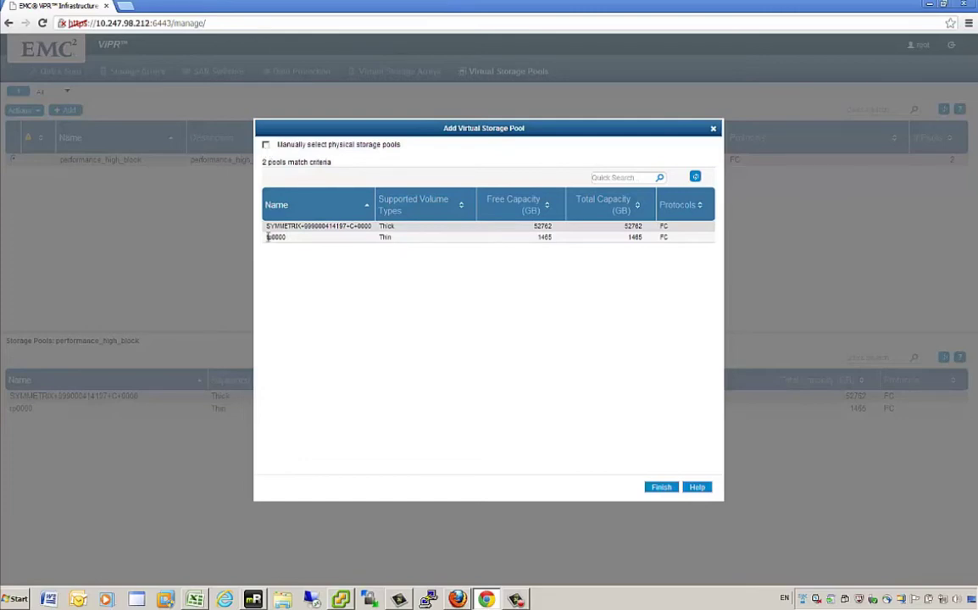
- Manually assign tp0000 as the only physical pool, excluding SYMMETRIX, and finish the pool
left_click(265, 144)
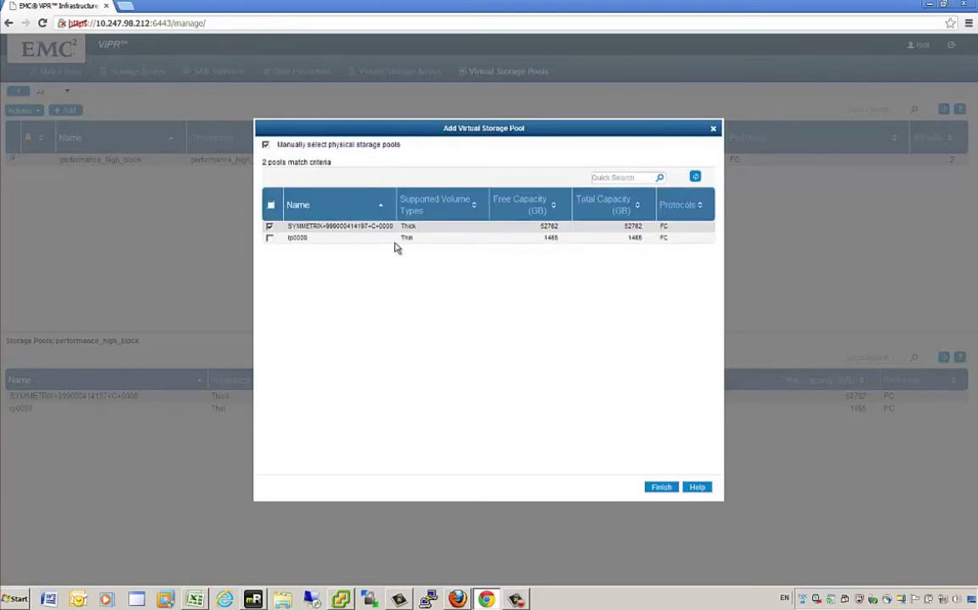
left_click(270, 227)
left_click(270, 239)
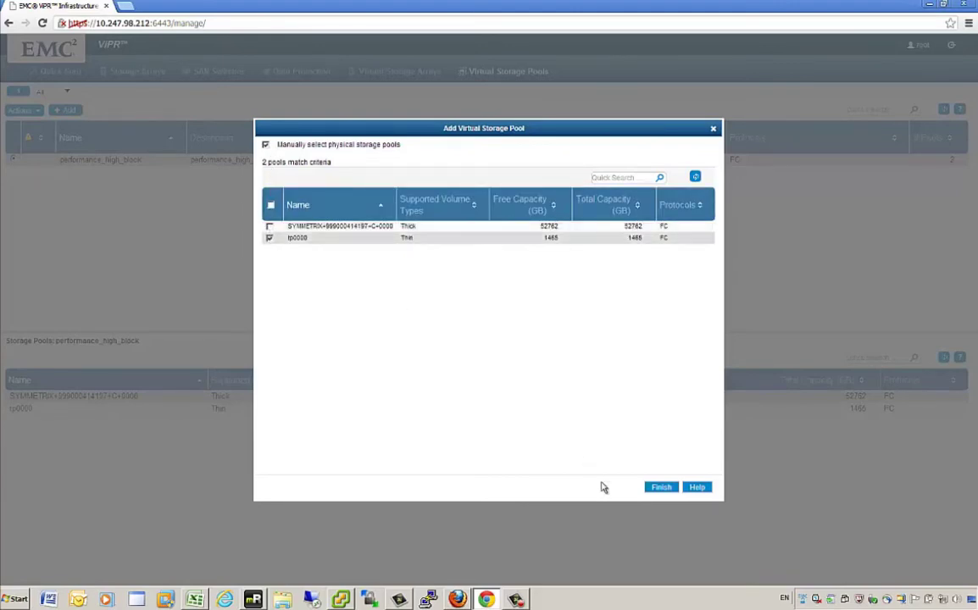
left_click(660, 488)
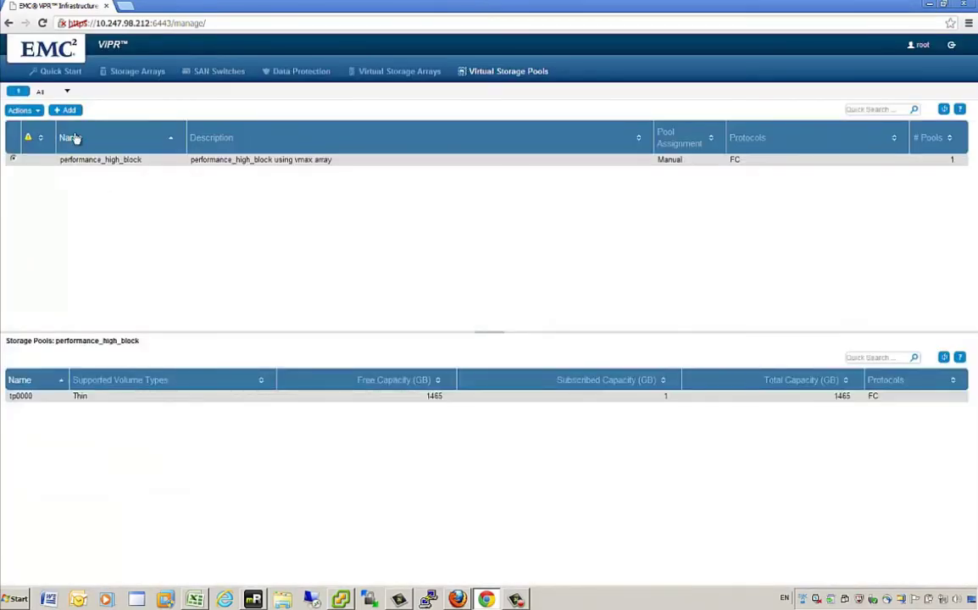
- Start a new virtual pool named protection_high_file, described as using isilon array
left_click(67, 110)
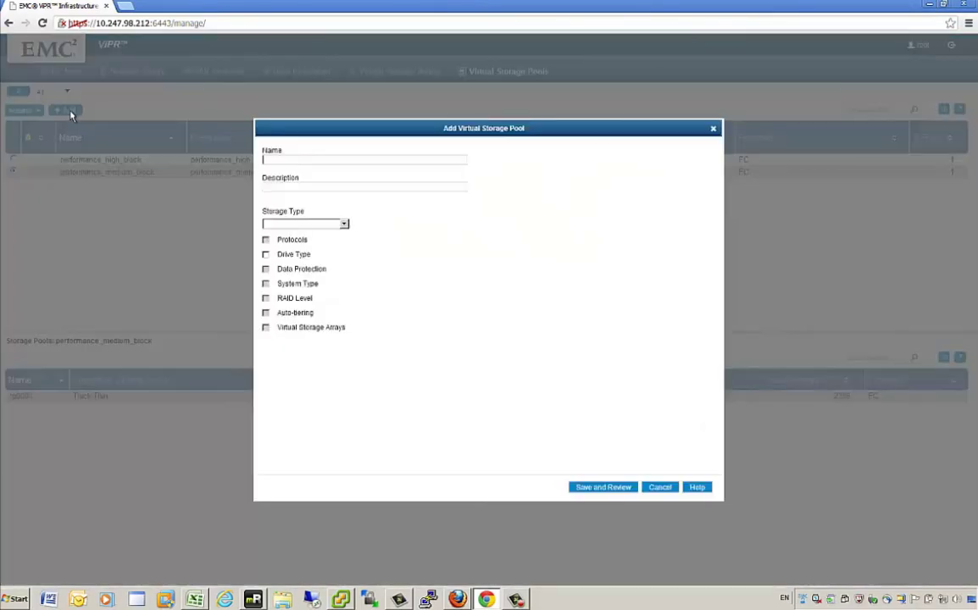
type("protection_high_ti")
type("e")
key("ctrl+a")
key("ctrl+c")
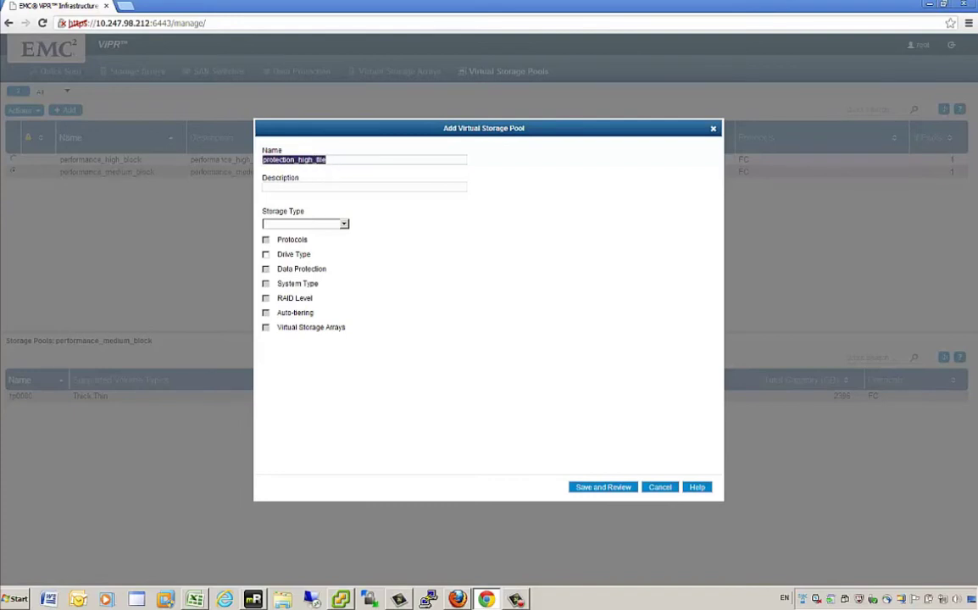
left_click(276, 186)
key("ctrl+v")
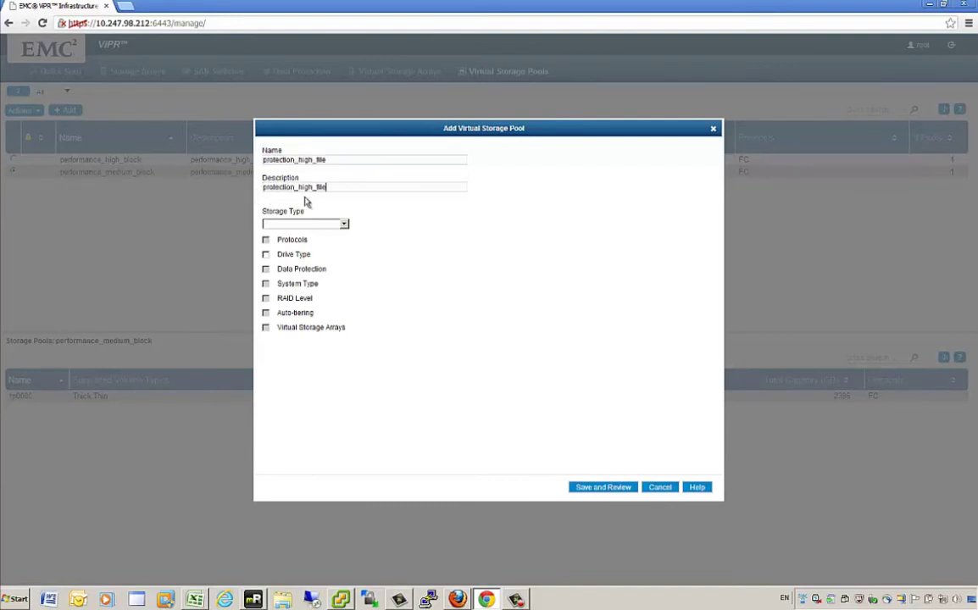
type("using isilon array")
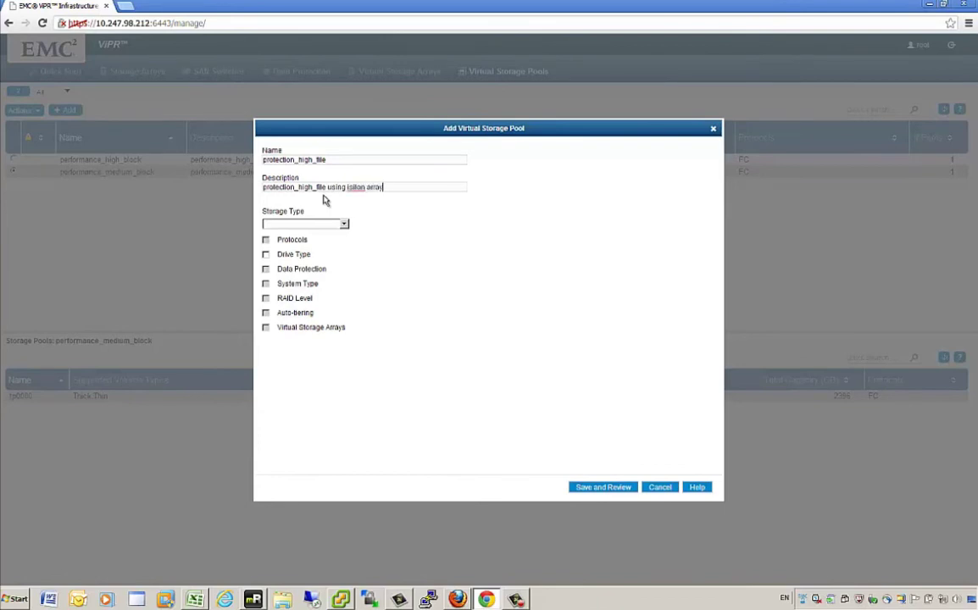
- Make it a File pool limited to the Boston array, review the matching pools, and finish
left_click(306, 225)
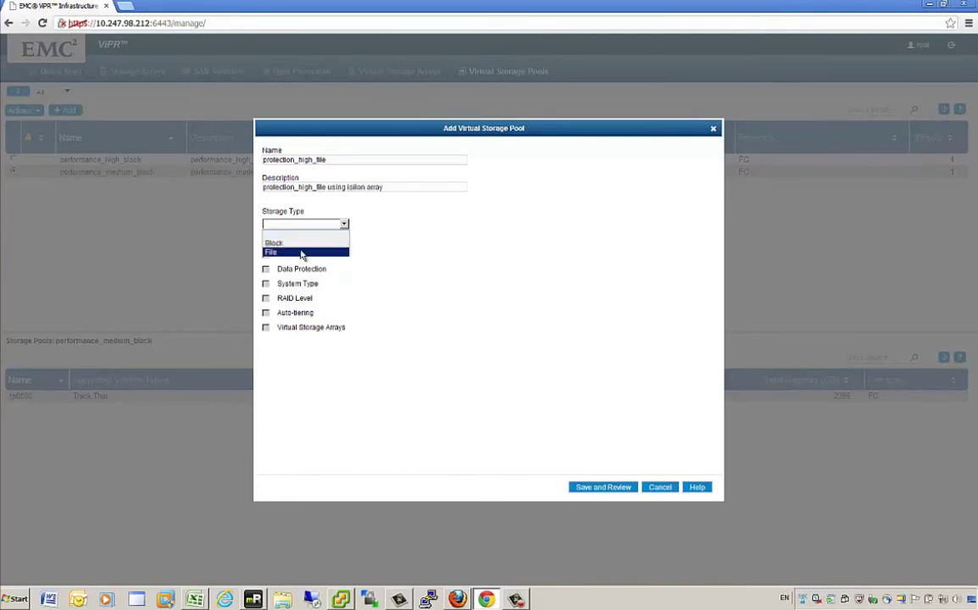
left_click(302, 252)
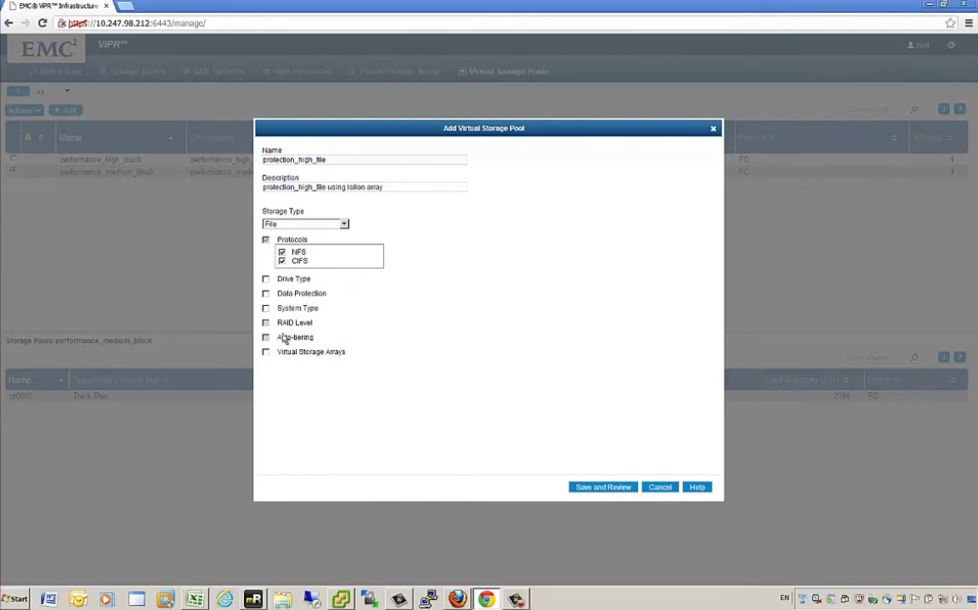
left_click(265, 352)
left_click(281, 378)
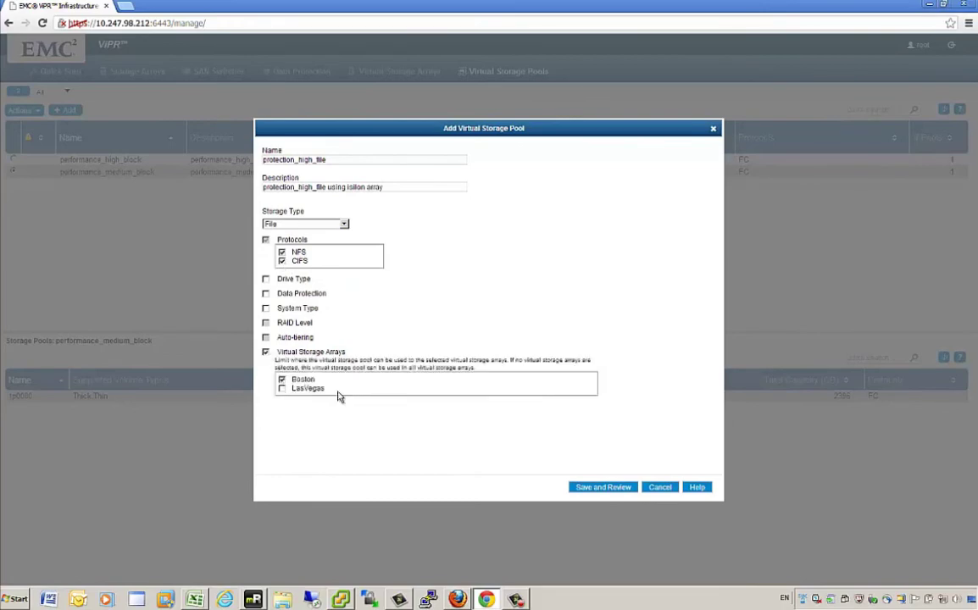
left_click(583, 488)
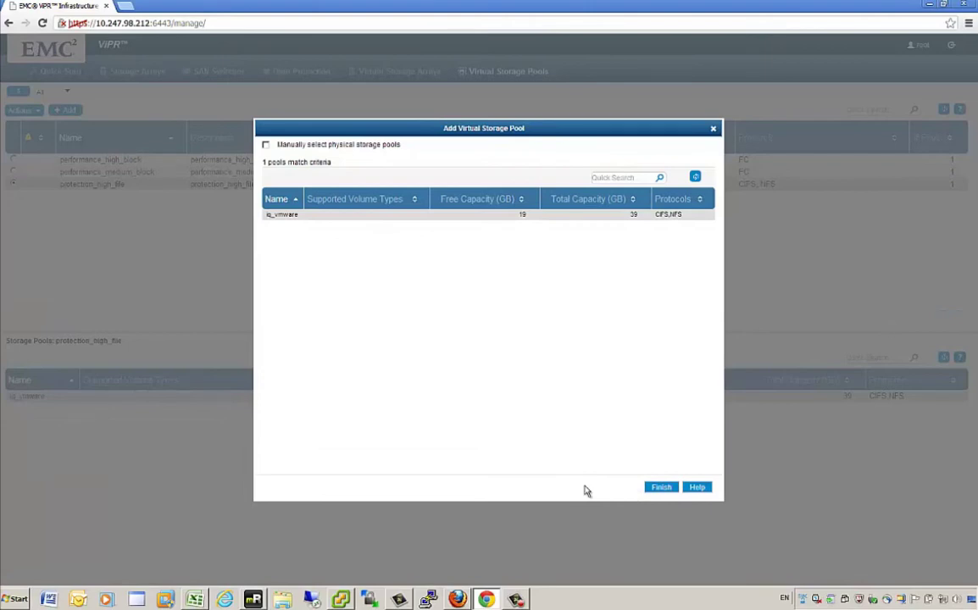
left_click(661, 488)
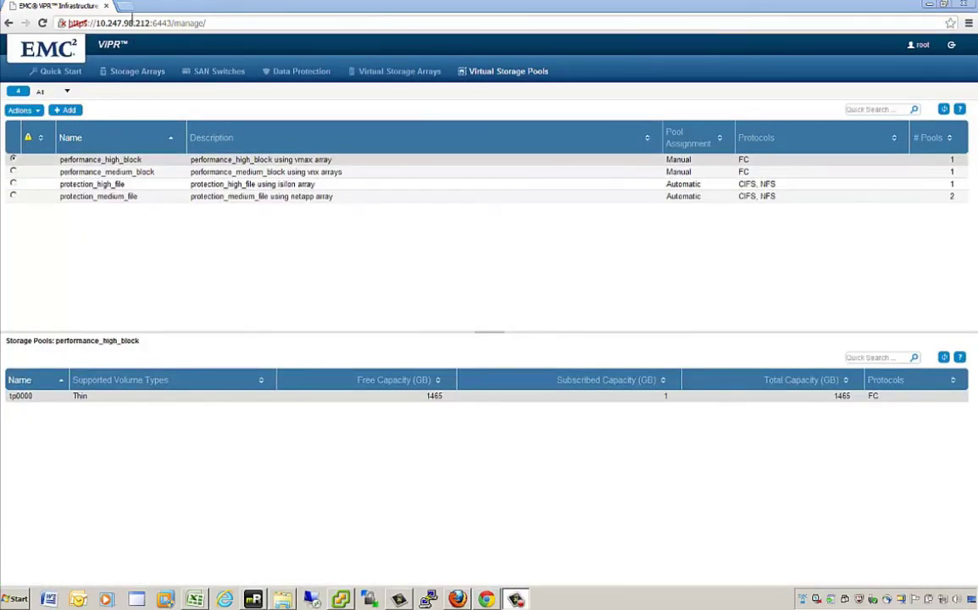
- Open the ViPR portal in a new tab and sign in with the root account's password
key("ctrl+t")
key("Return")
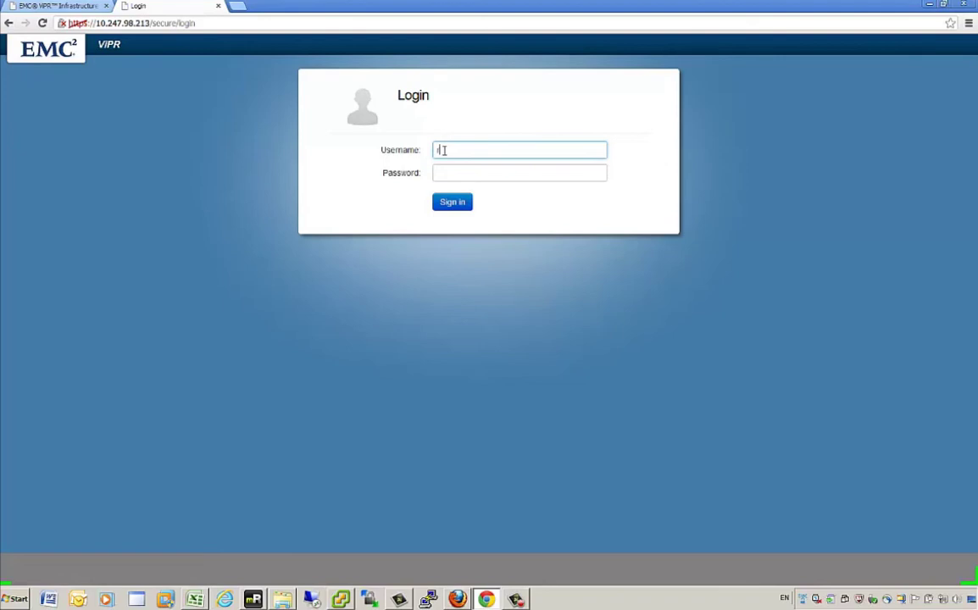
type("oot")
key("Tab")
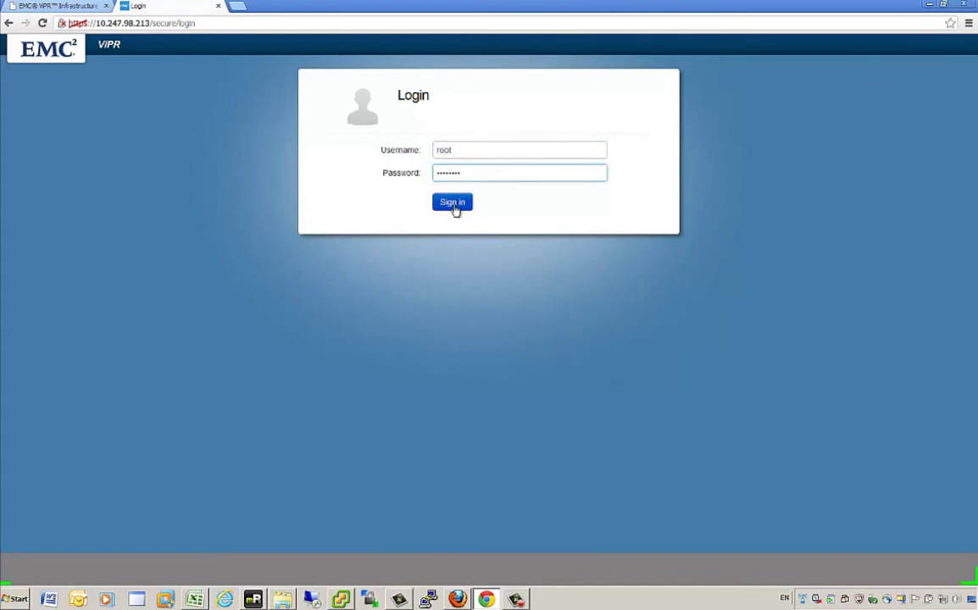
left_click(454, 205)
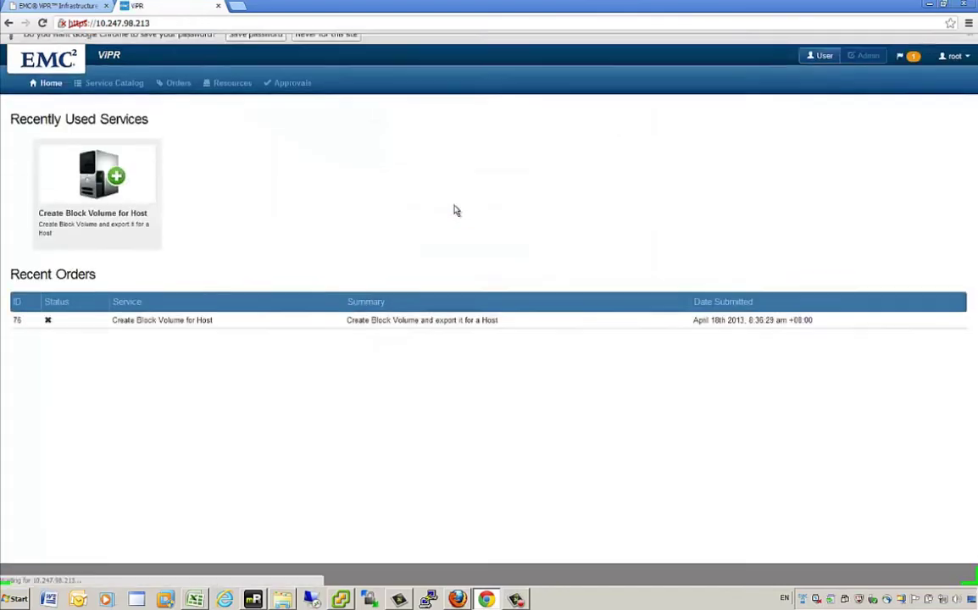
- Go to Service Catalog > File Storage Services > Create Unix Share
left_click(109, 99)
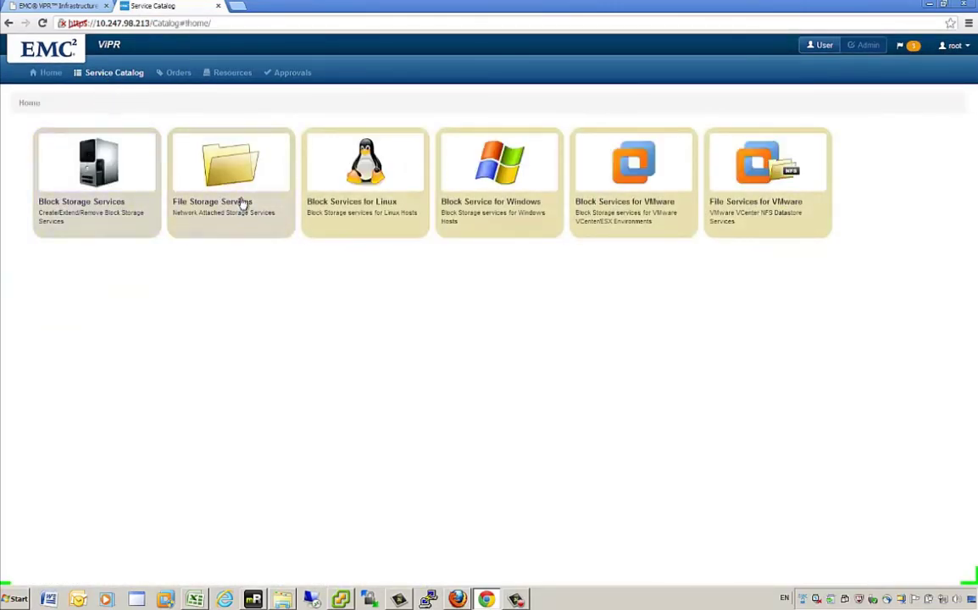
left_click(233, 176)
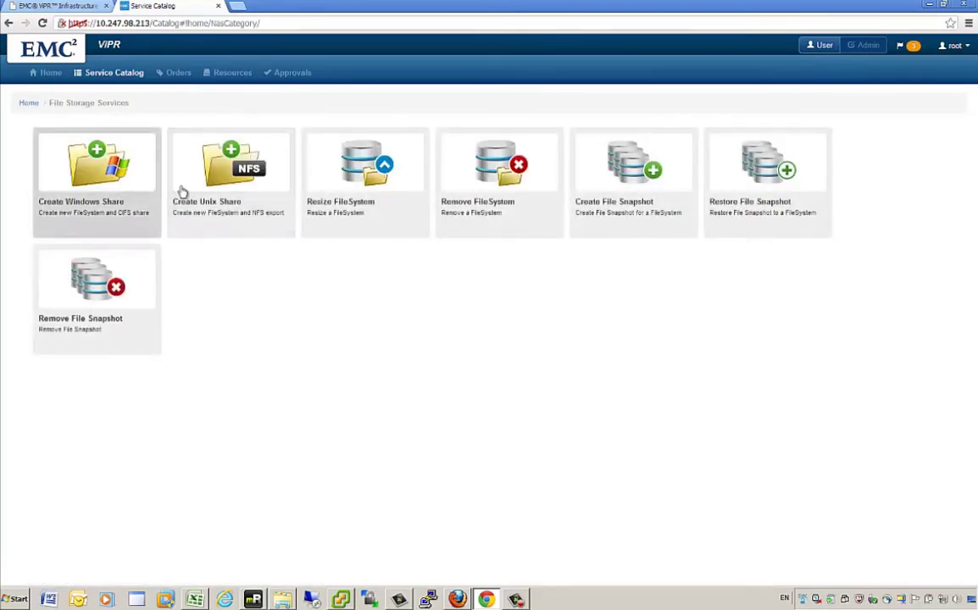
left_click(234, 175)
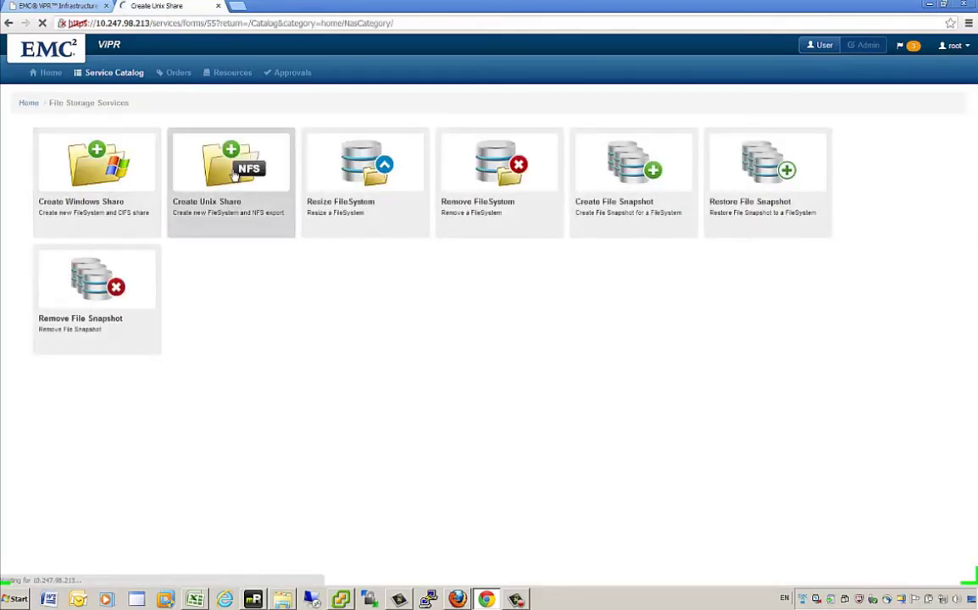
- Choose the Boston array, protection_high_file pool and Engineering project for the share
left_click(426, 192)
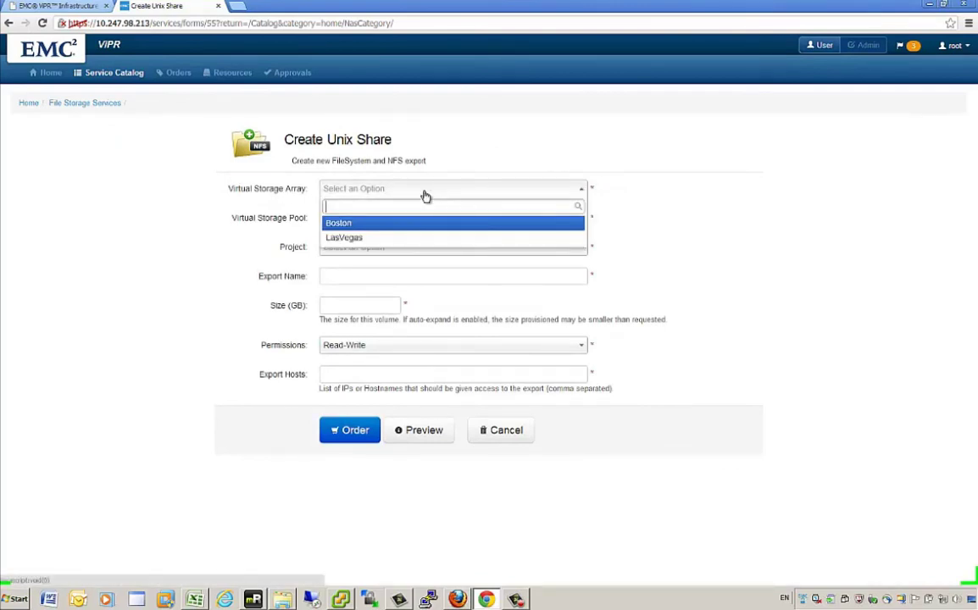
left_click(407, 224)
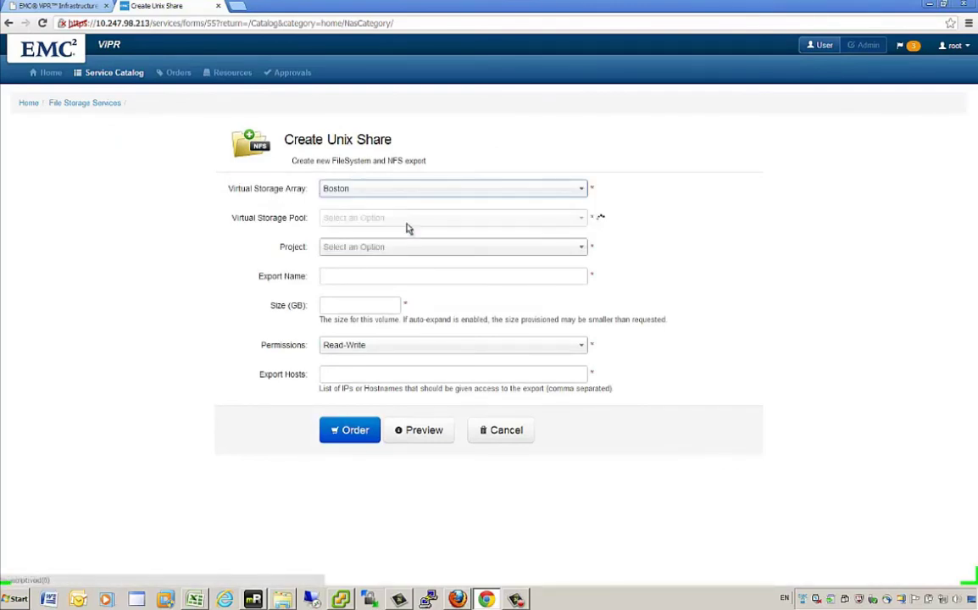
left_click(477, 222)
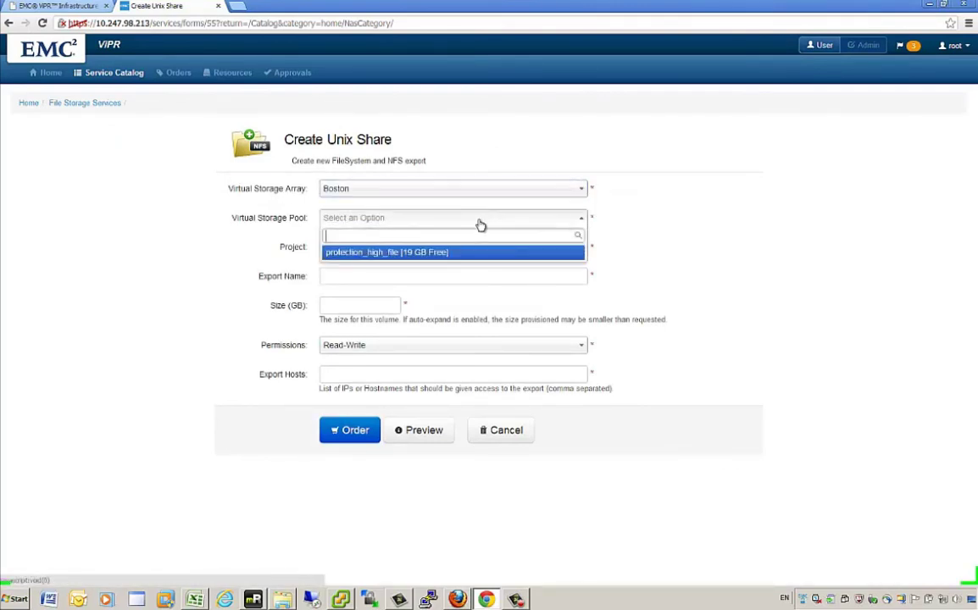
left_click(396, 253)
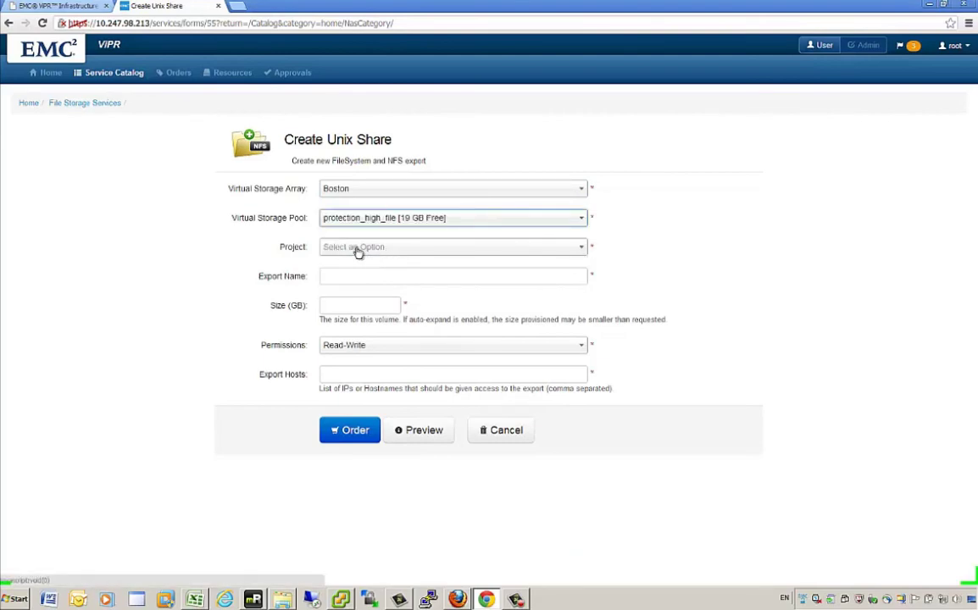
left_click(343, 248)
left_click(361, 285)
- Order export engineering_fileshare_1, size 1 GB, exported to host 10.247.100.174
left_click(355, 276)
type("enginee")
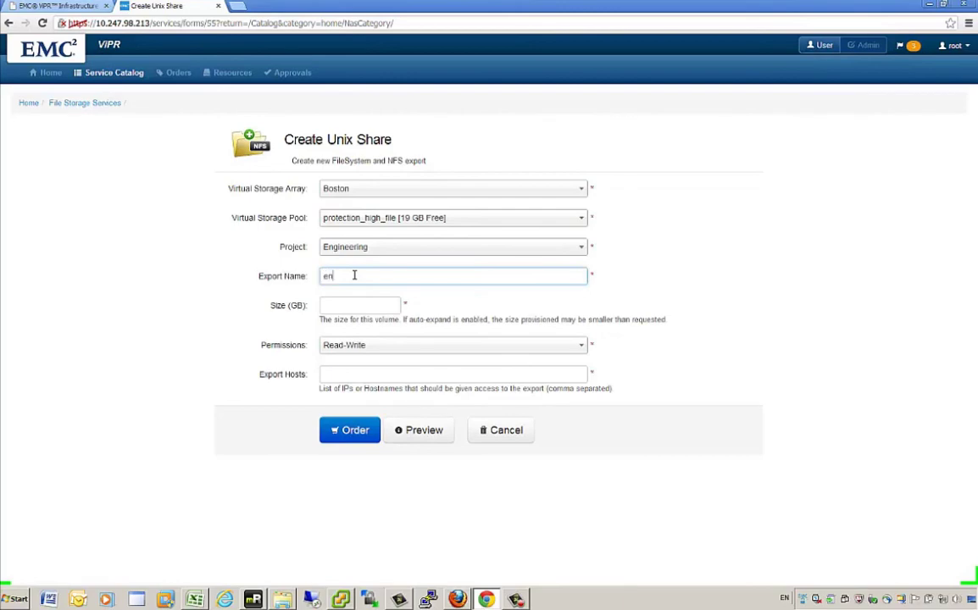
type("ring_volume")
key("BackSpace")
key("BackSpace")
key("BackSpace")
key("BackSpace")
key("BackSpace")
key("BackSpace")
type("fileshare_1")
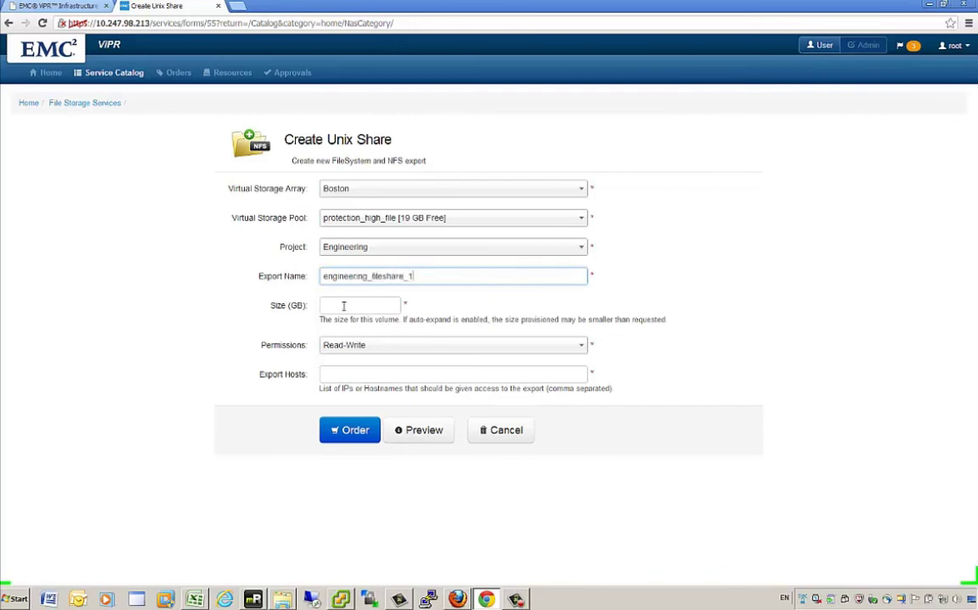
left_click(343, 306)
type("1")
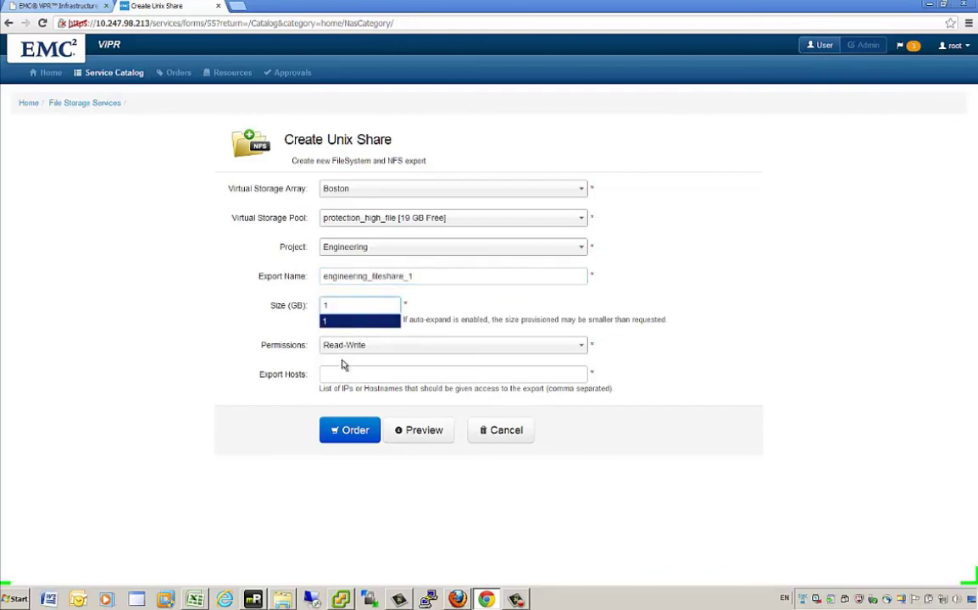
left_click(345, 374)
type("10.24")
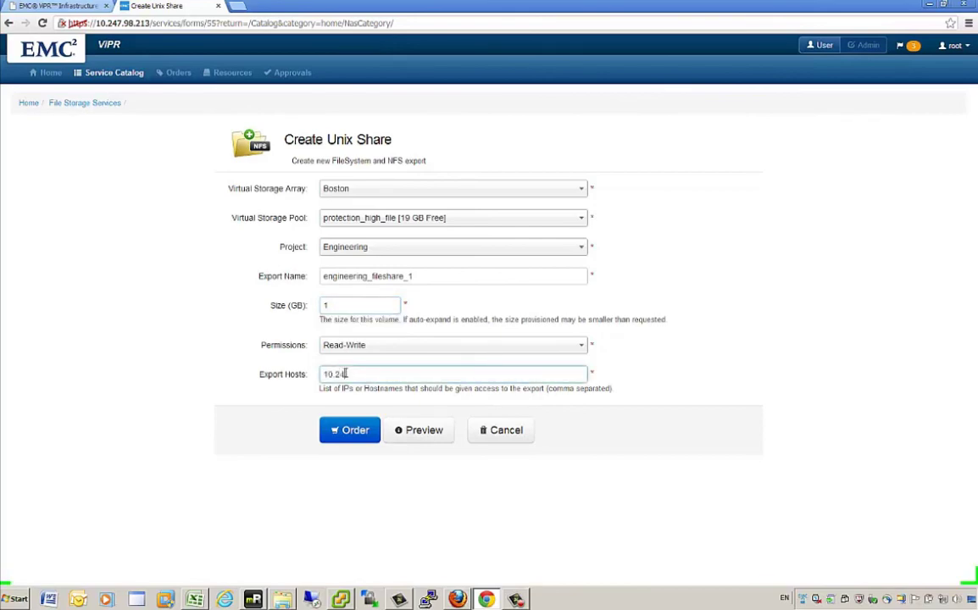
type("7.100.174")
left_click(350, 432)
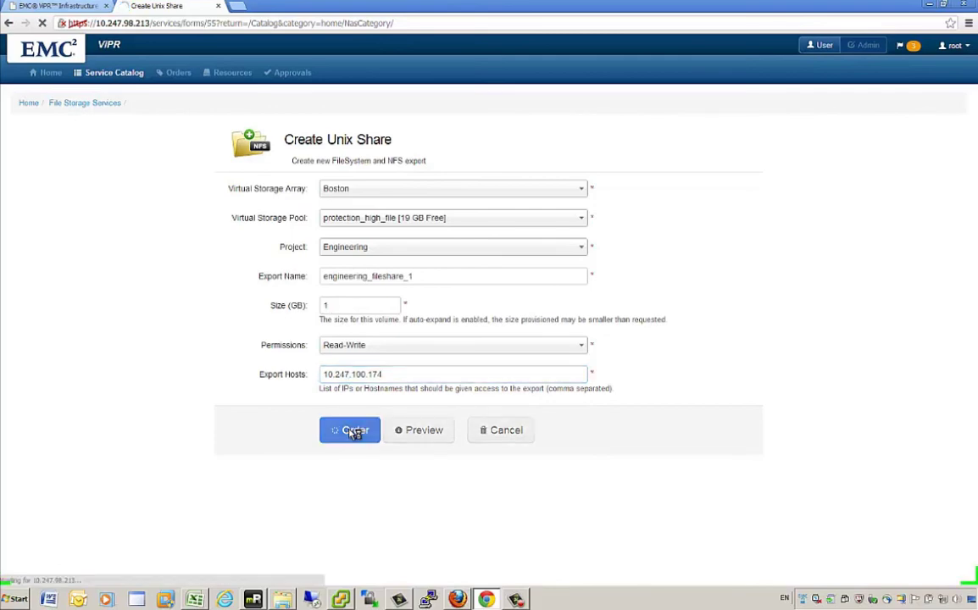